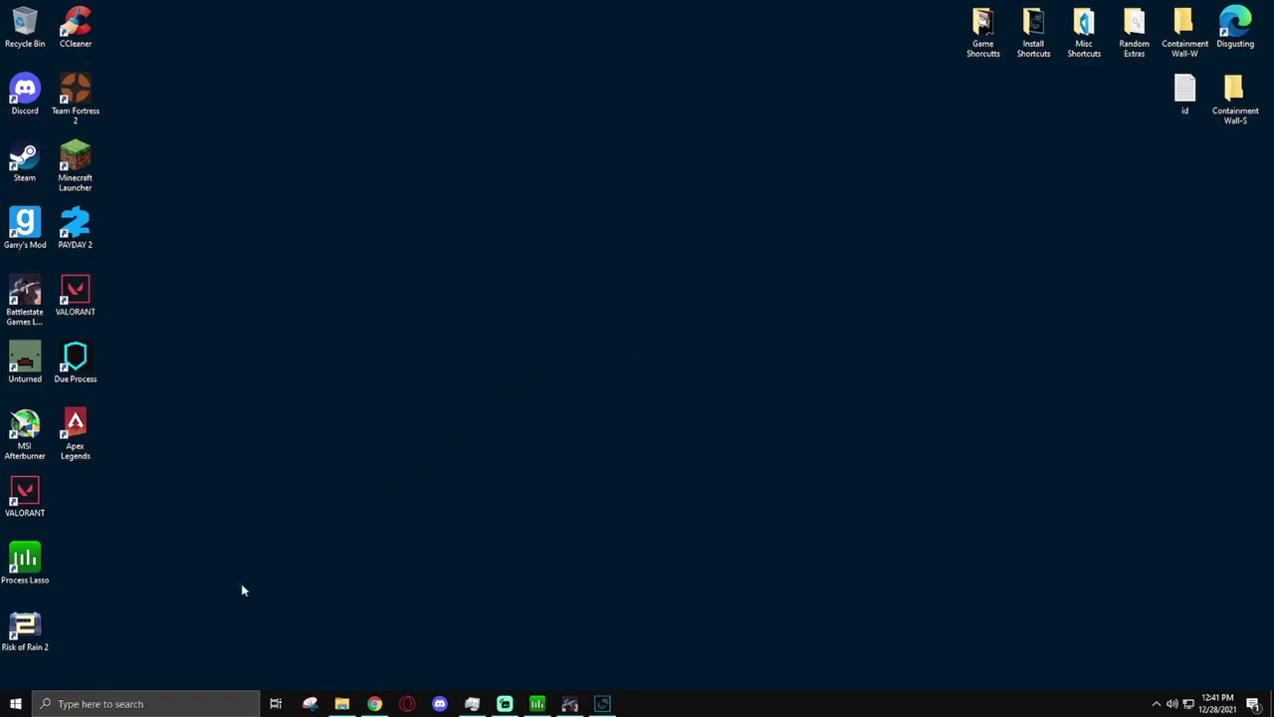
Find the Windows restore point settings and place the System Properties window near the centre of the desktop.
left_click(175, 704)
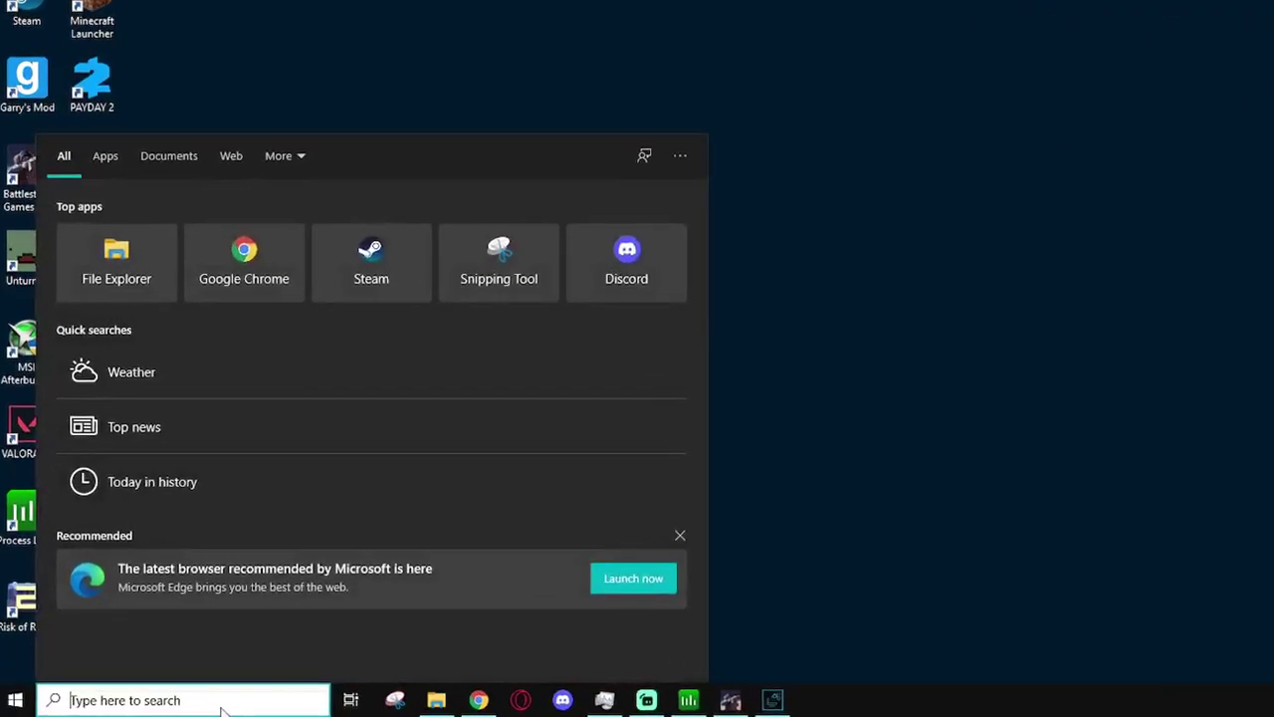
type("restore")
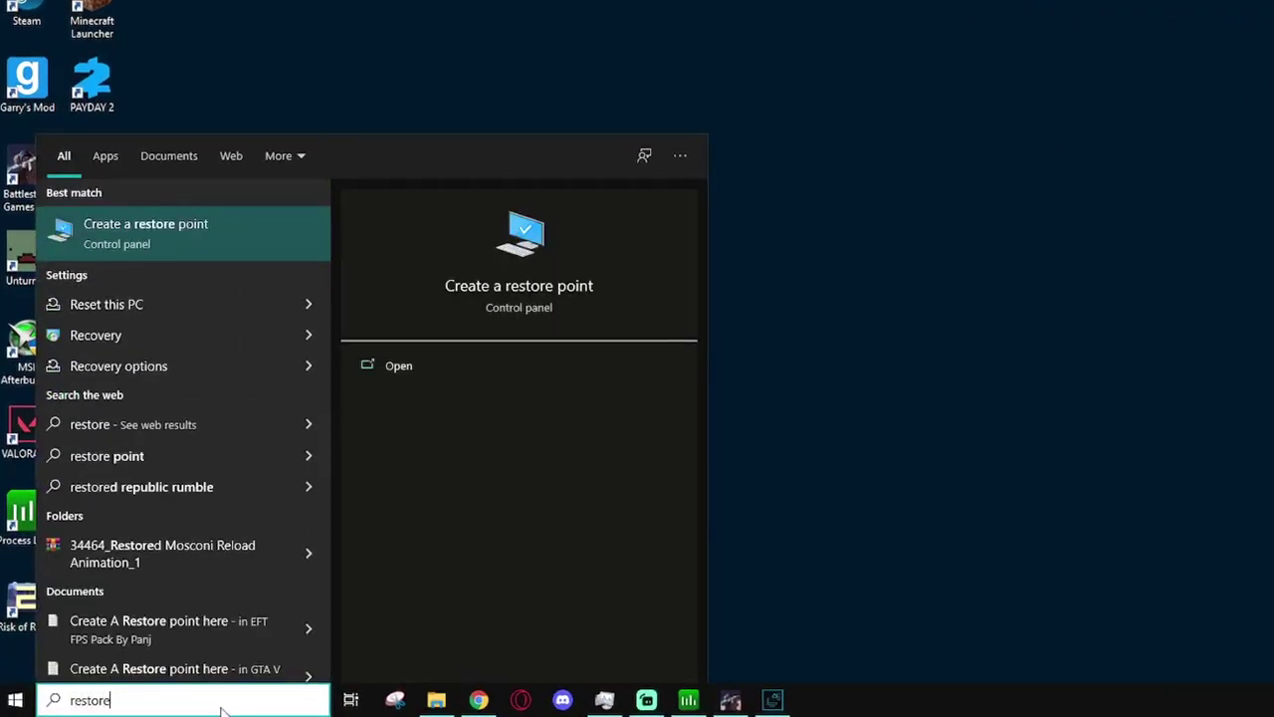
key("Return")
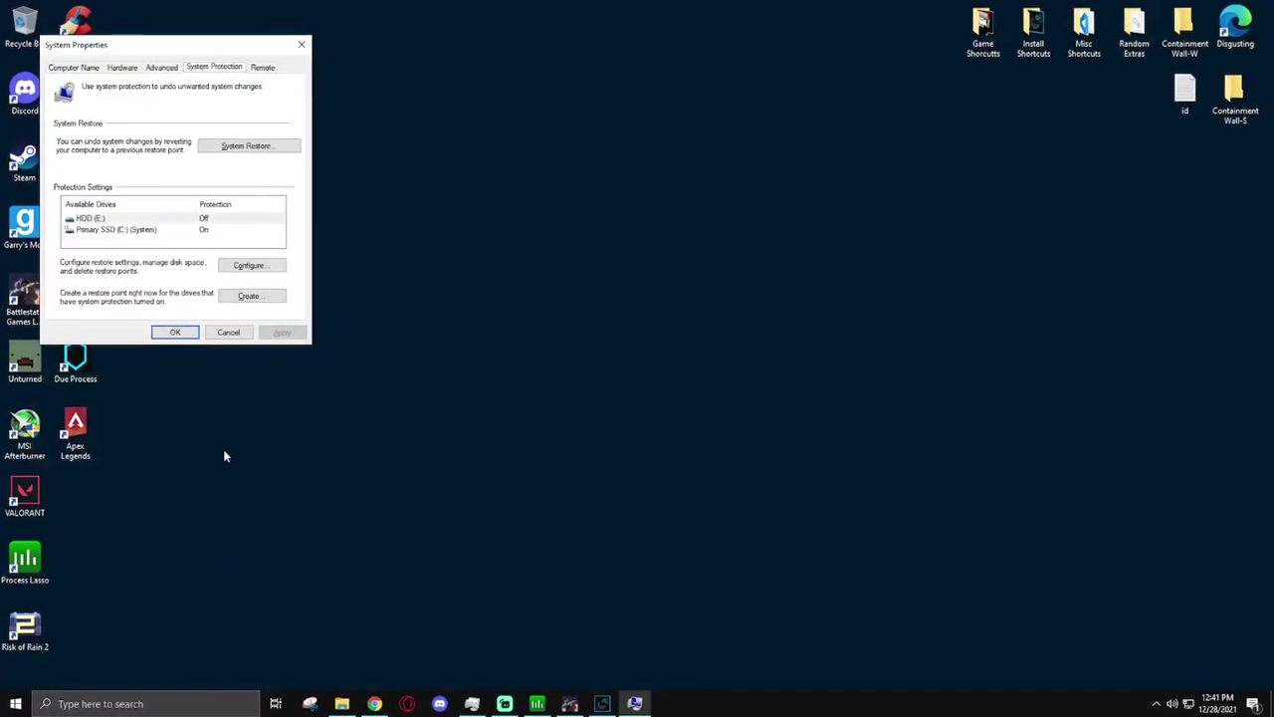
left_click_drag(156, 52, 525, 171)
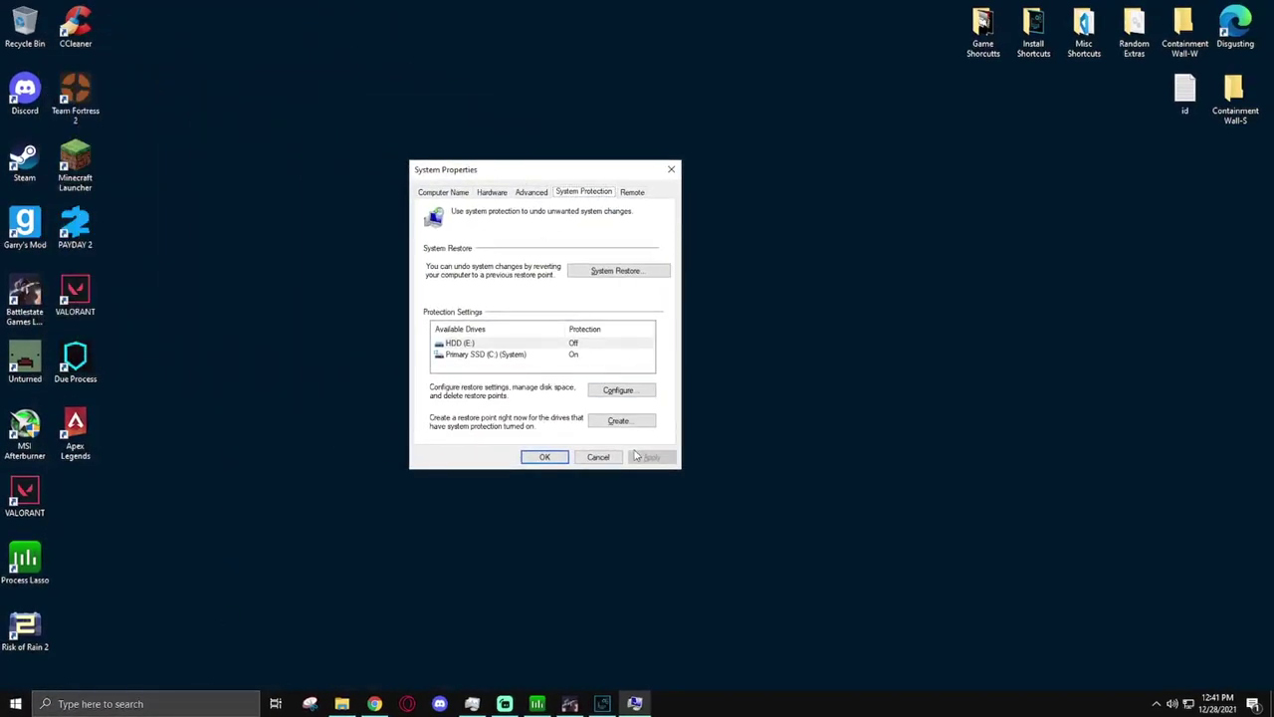
Create a system restore point with the description "Test" and dismiss the message about it.
left_click(621, 422)
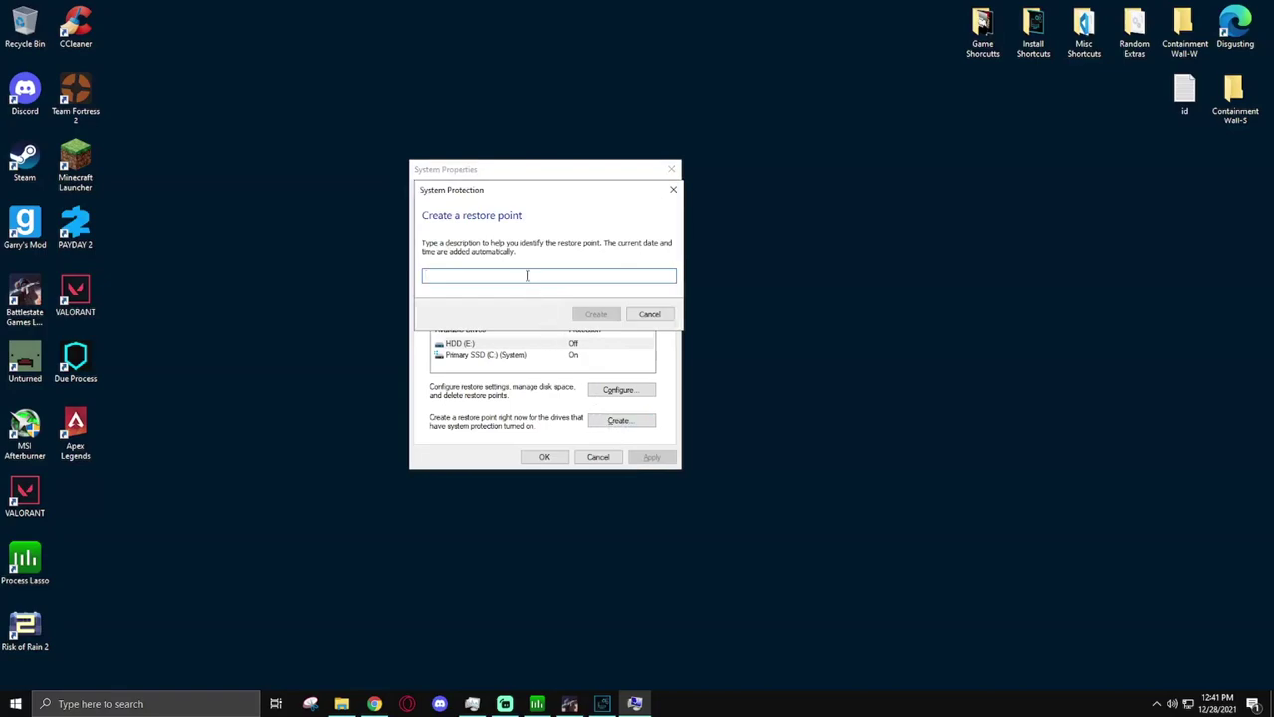
type("Test")
left_click(610, 314)
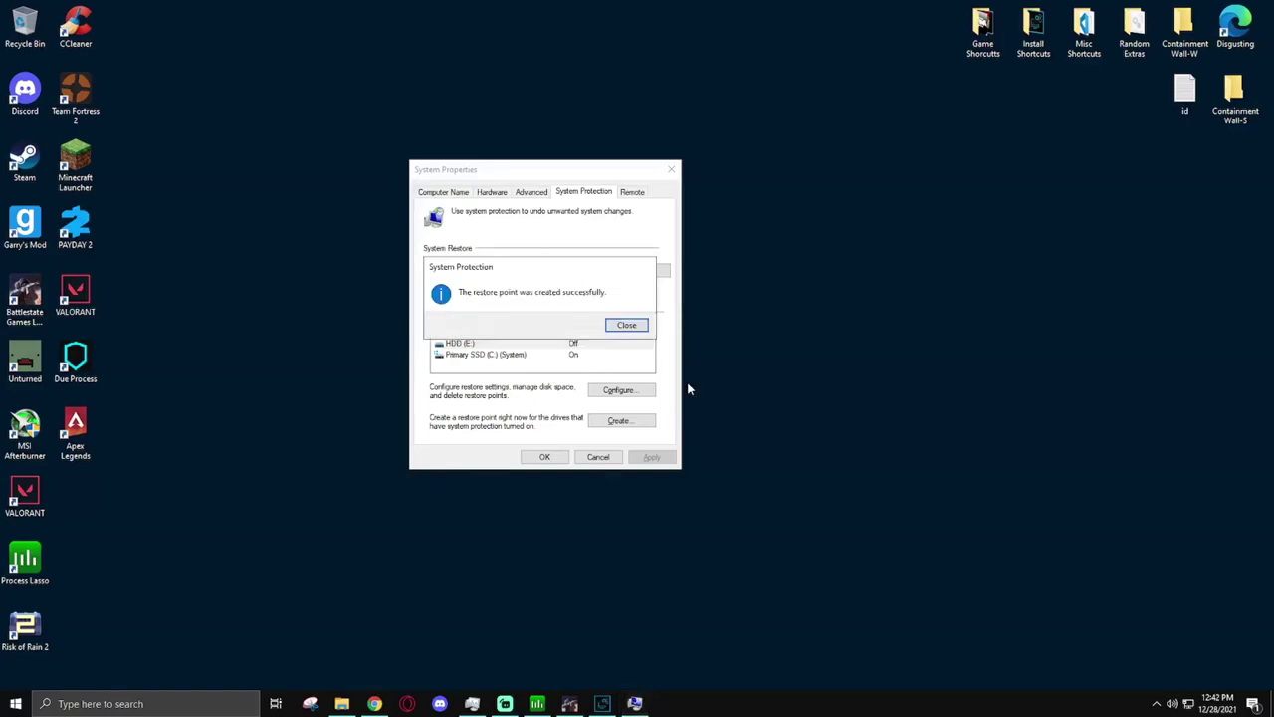
left_click(627, 326)
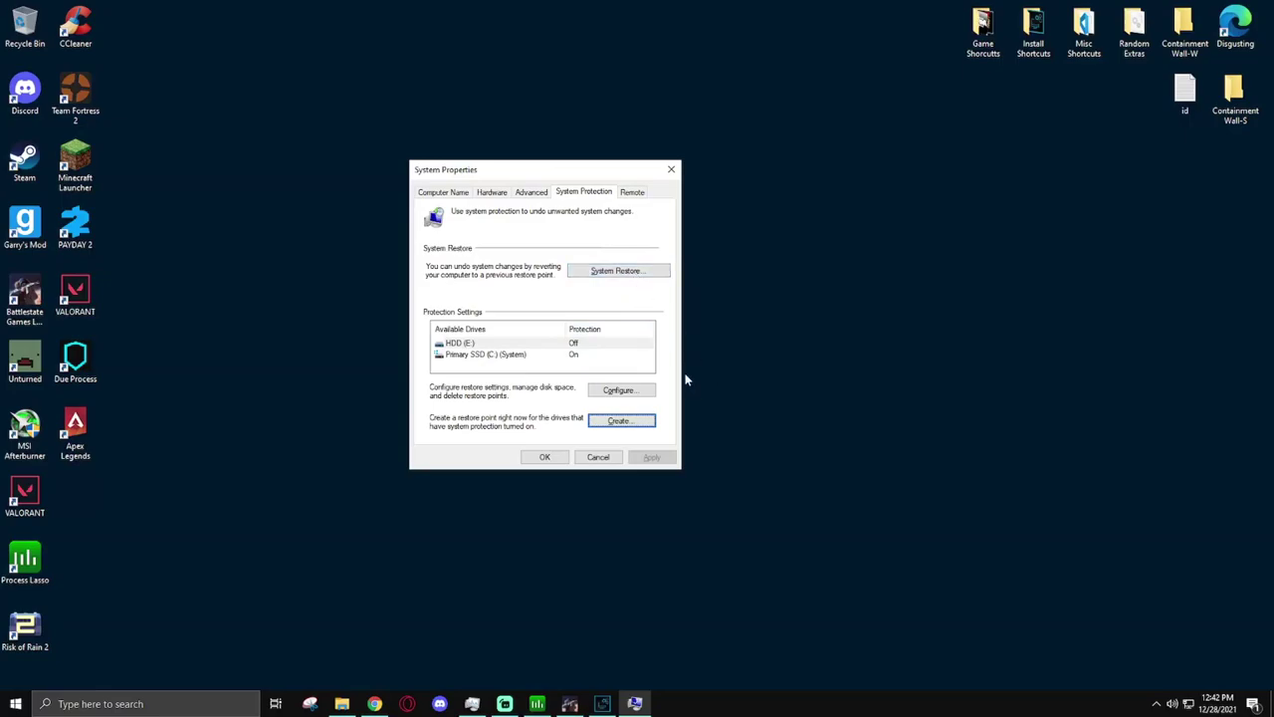
left_click_drag(580, 172, 692, 179)
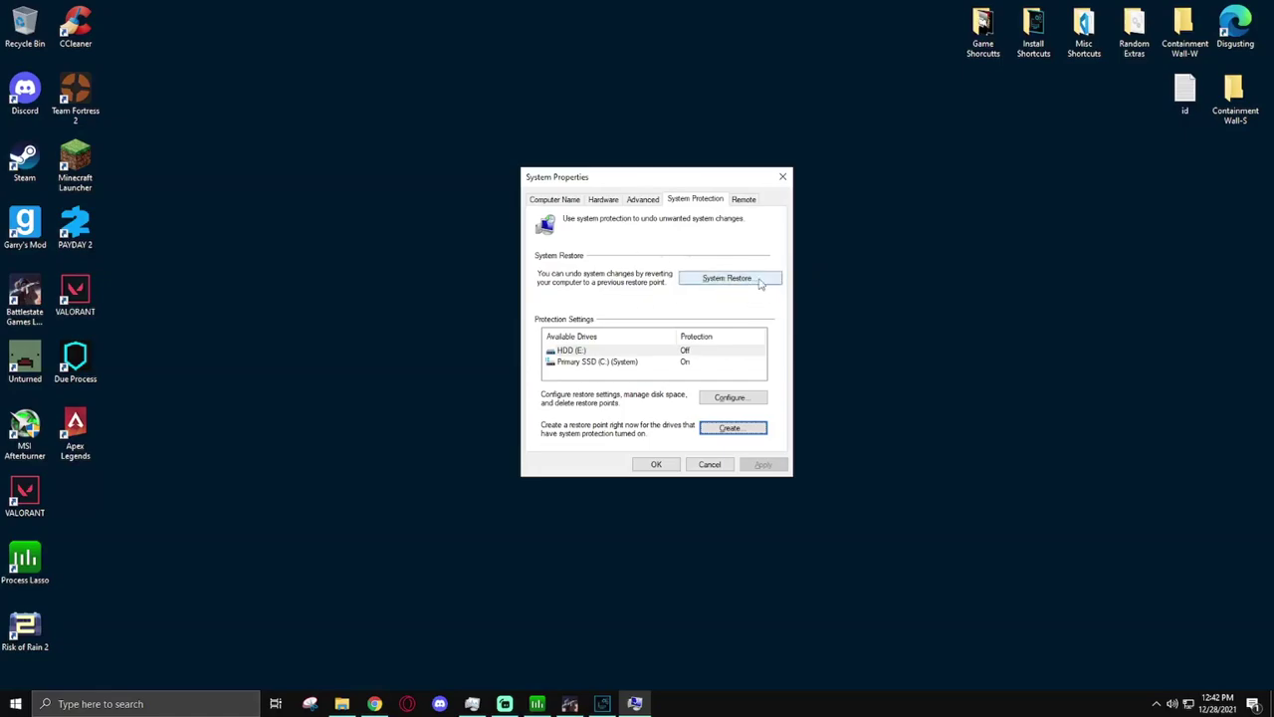
left_click_drag(702, 176, 689, 185)
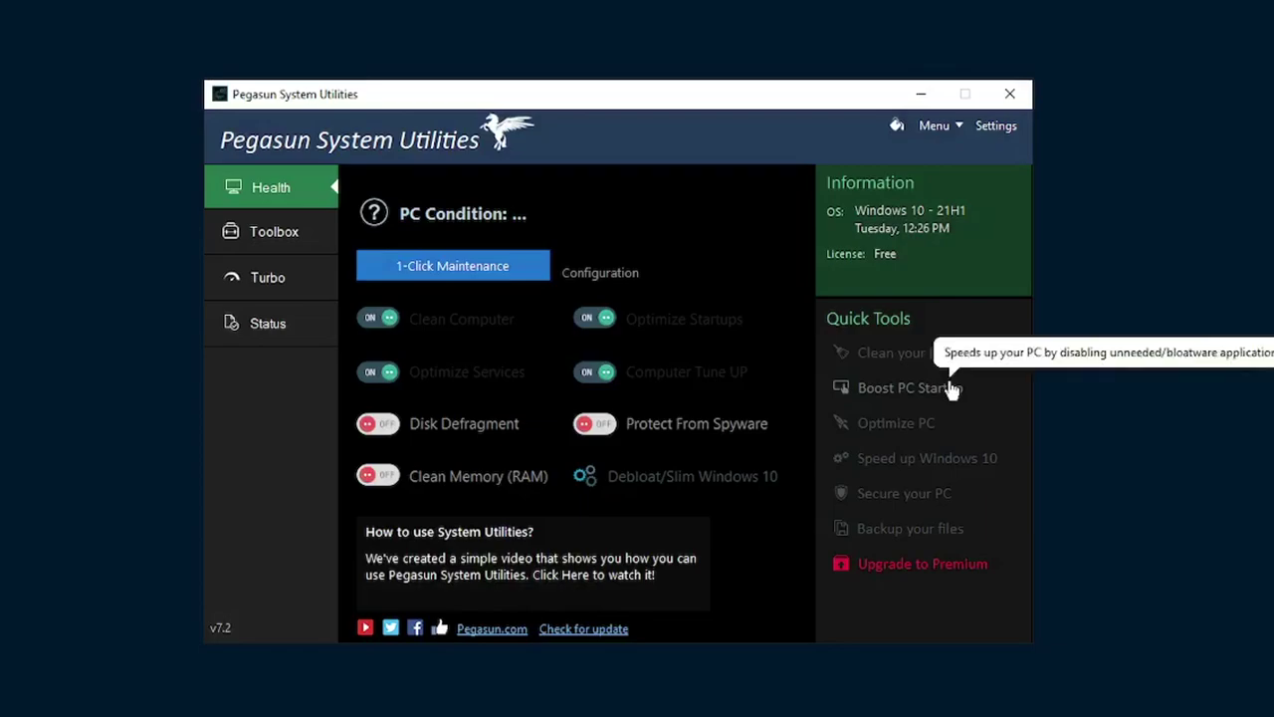
Switch to Task Manager, show its list of startup programs and place its window beside Pegasun System Utilities.
right_click(746, 557)
left_click(796, 716)
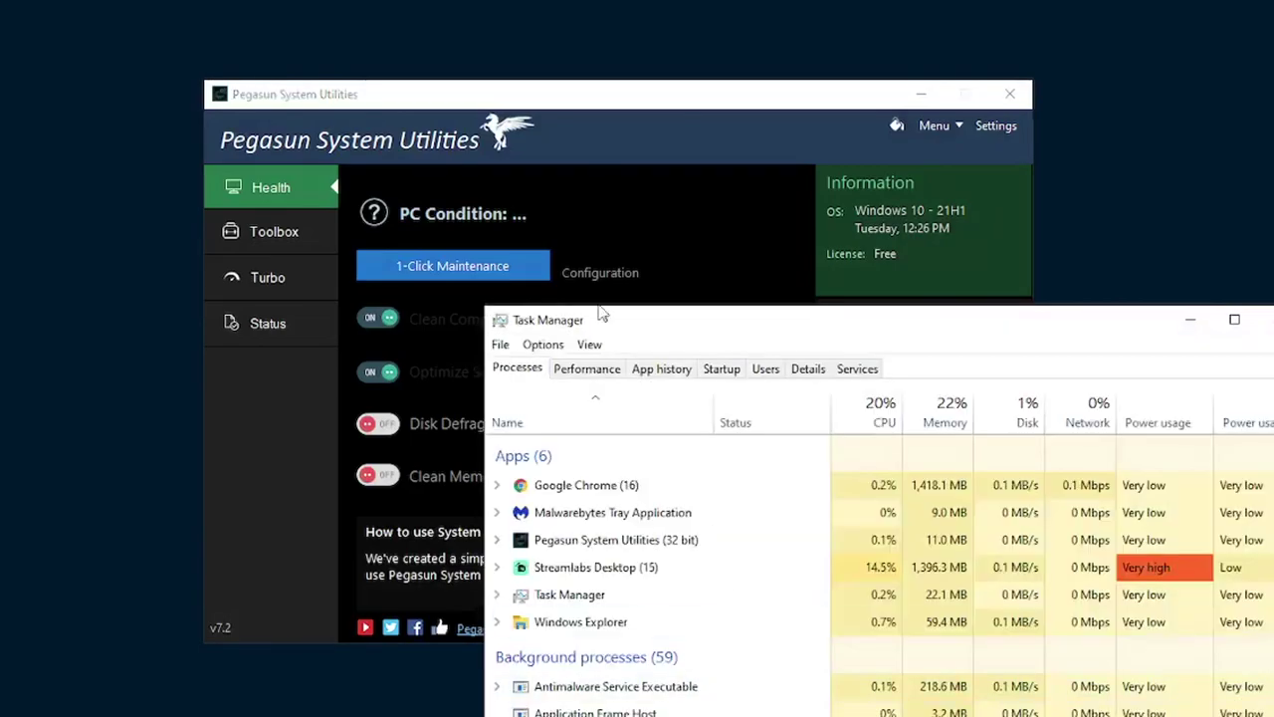
left_click(722, 367)
left_click_drag(807, 333, 1003, 212)
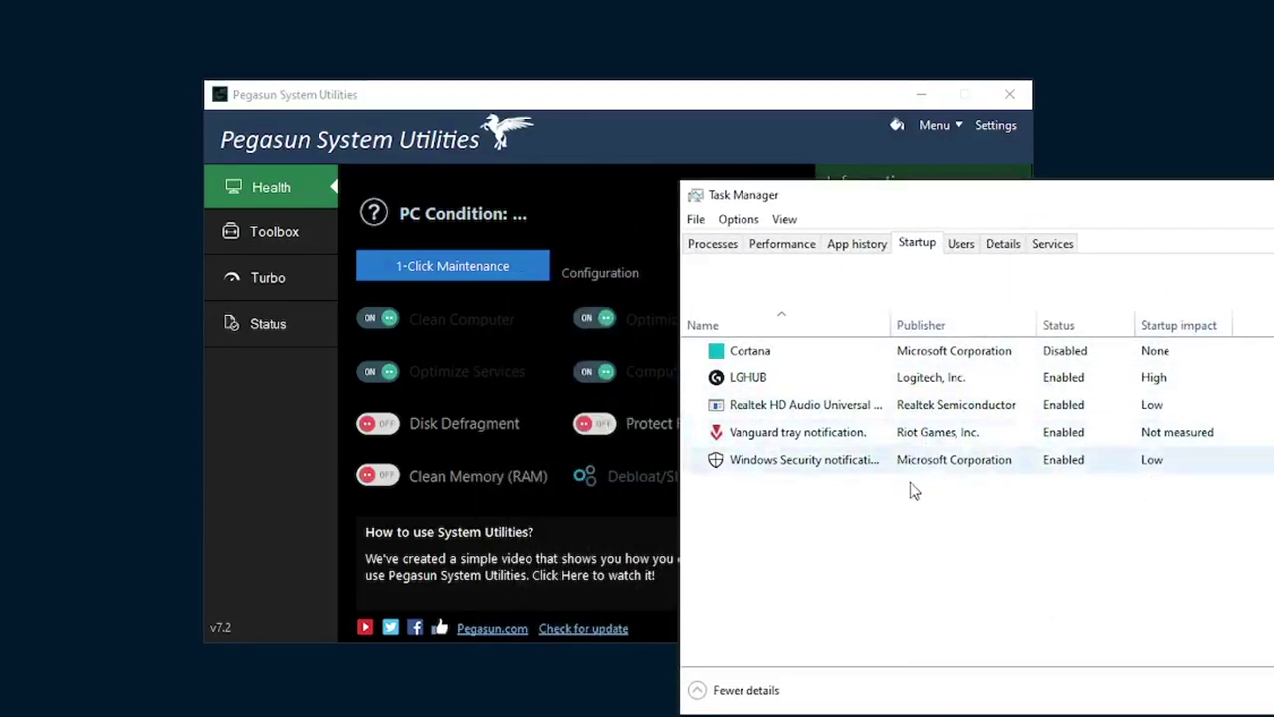
left_click_drag(974, 216, 1002, 165)
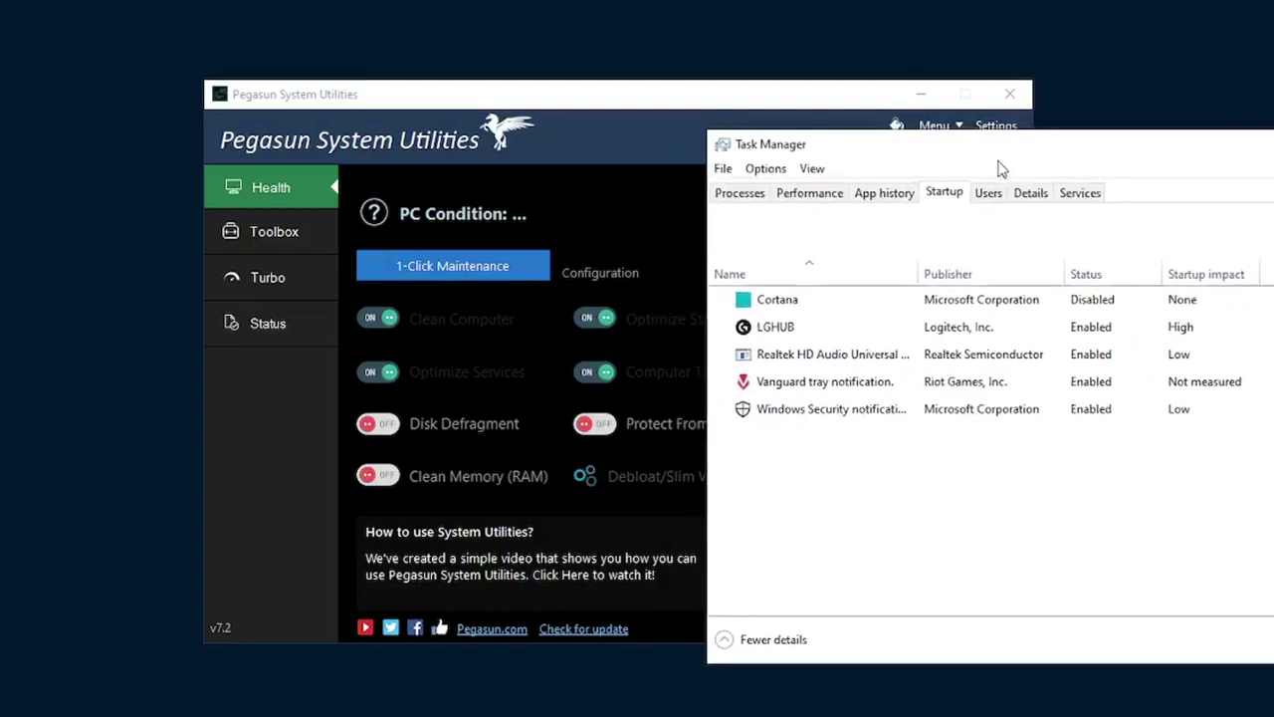
left_click_drag(707, 129, 963, 150)
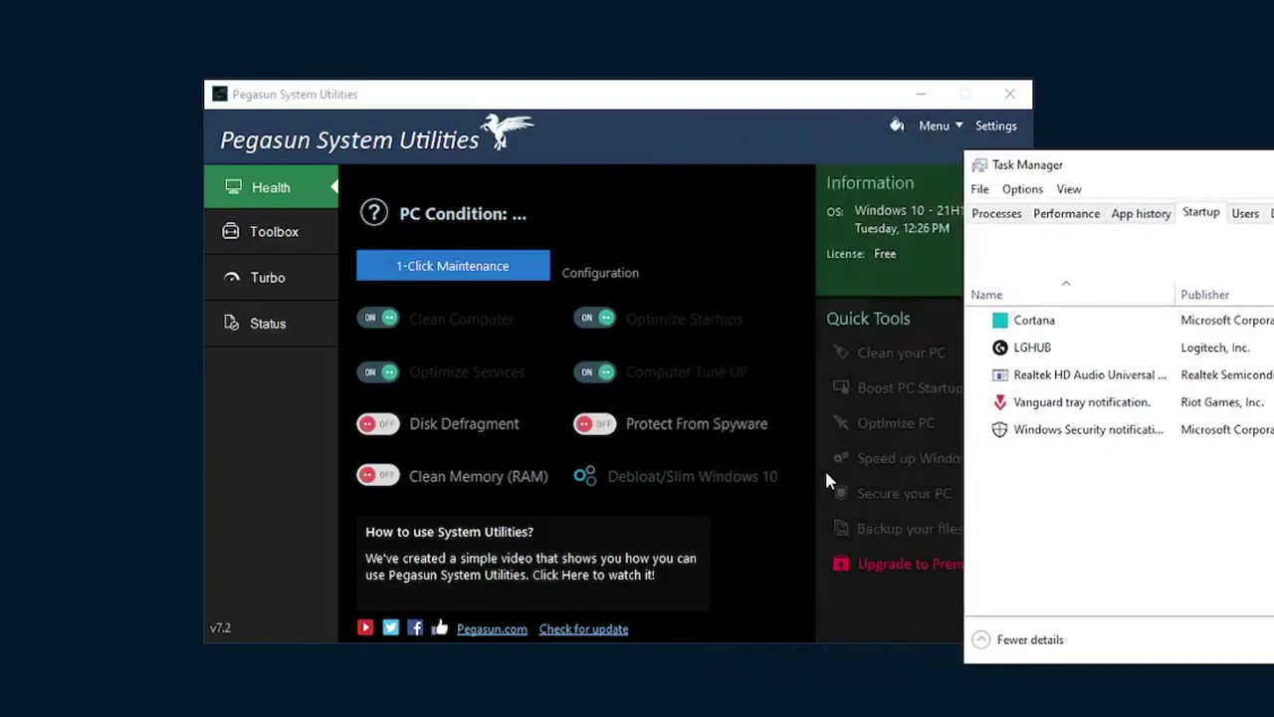
Open the Boost PC Startup tool and review its startup entries beside Task Manager's startup list.
left_click(923, 393)
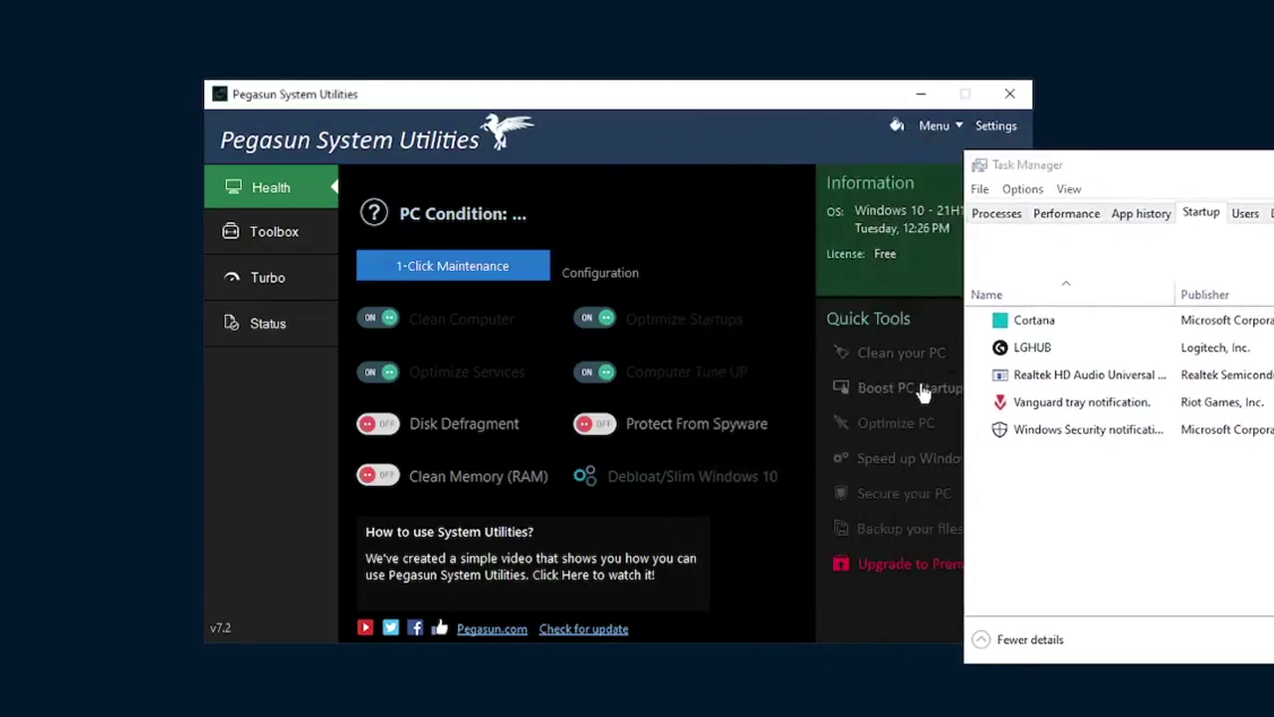
scroll(439, 404, "down", 1)
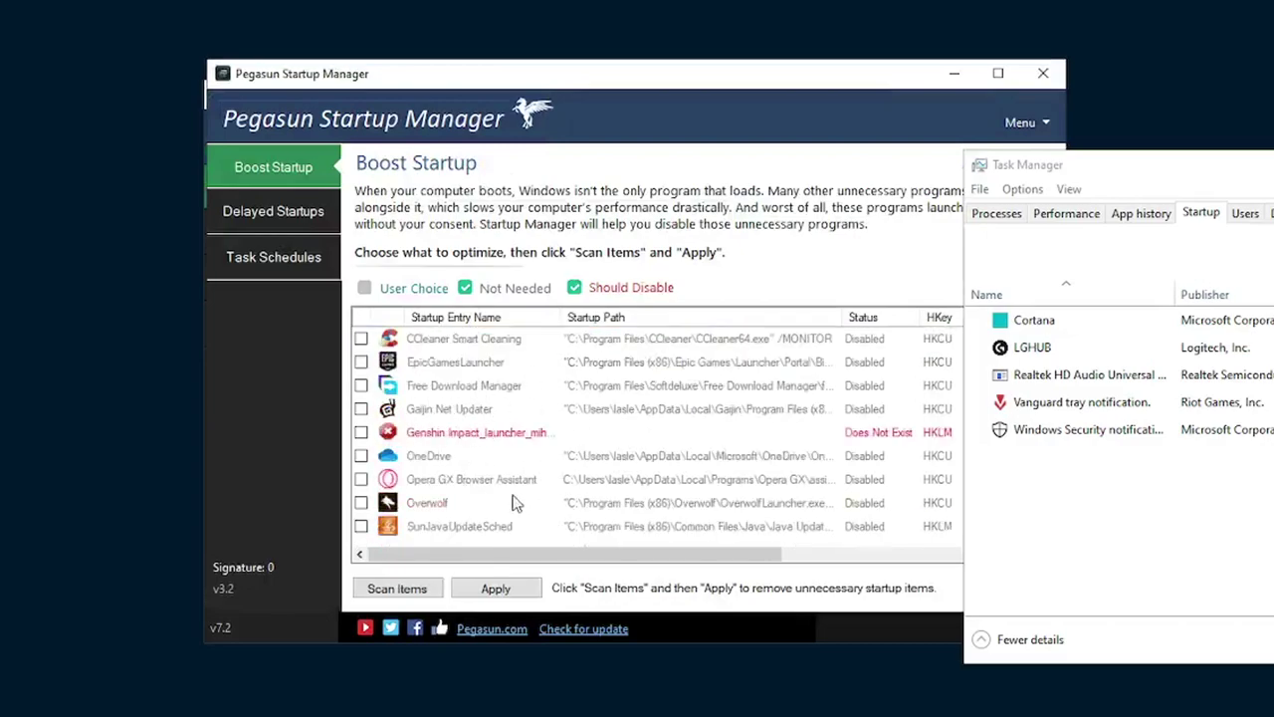
scroll(517, 468, "up", 1)
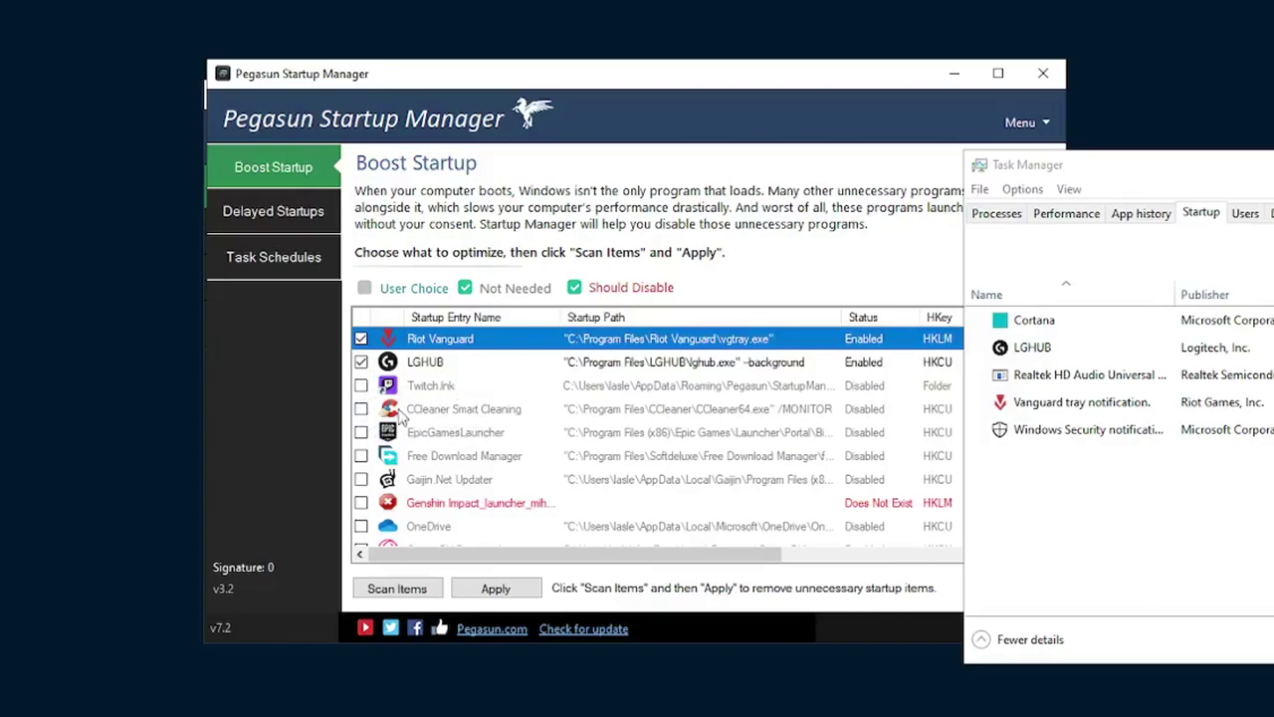
scroll(422, 460, "down", 1)
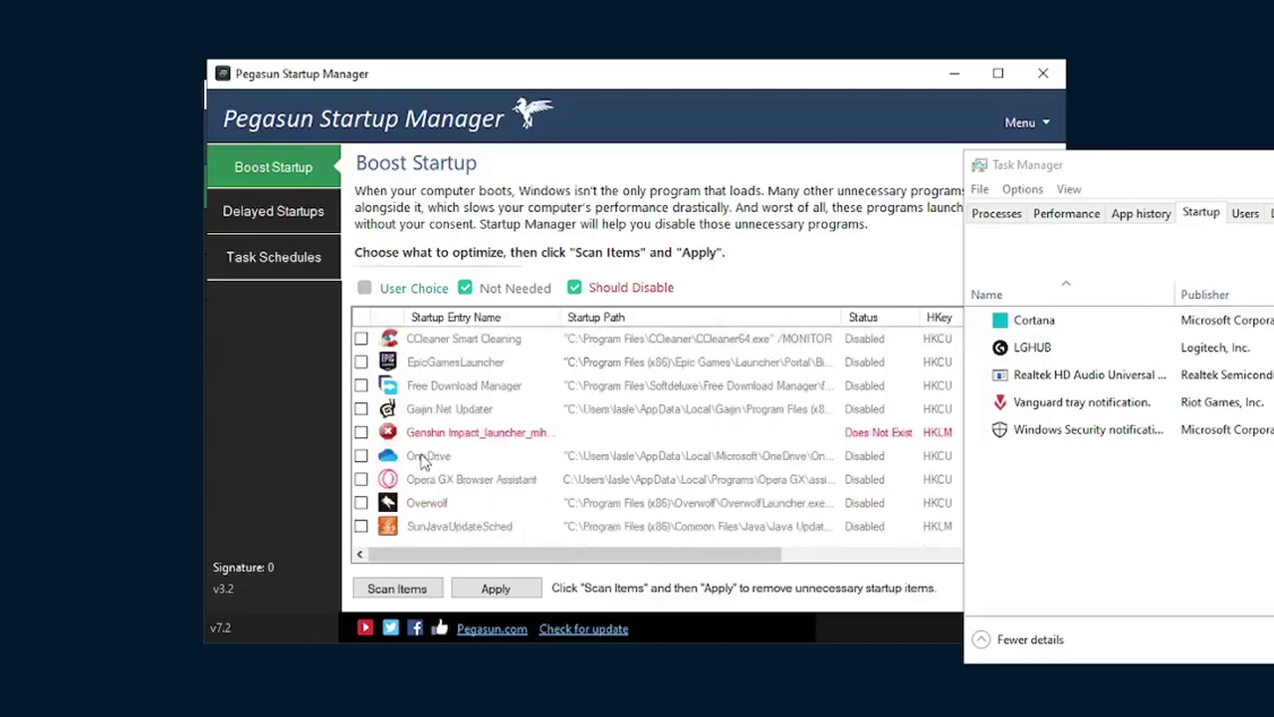
scroll(422, 459, "up", 1)
left_click_drag(1080, 168, 1117, 120)
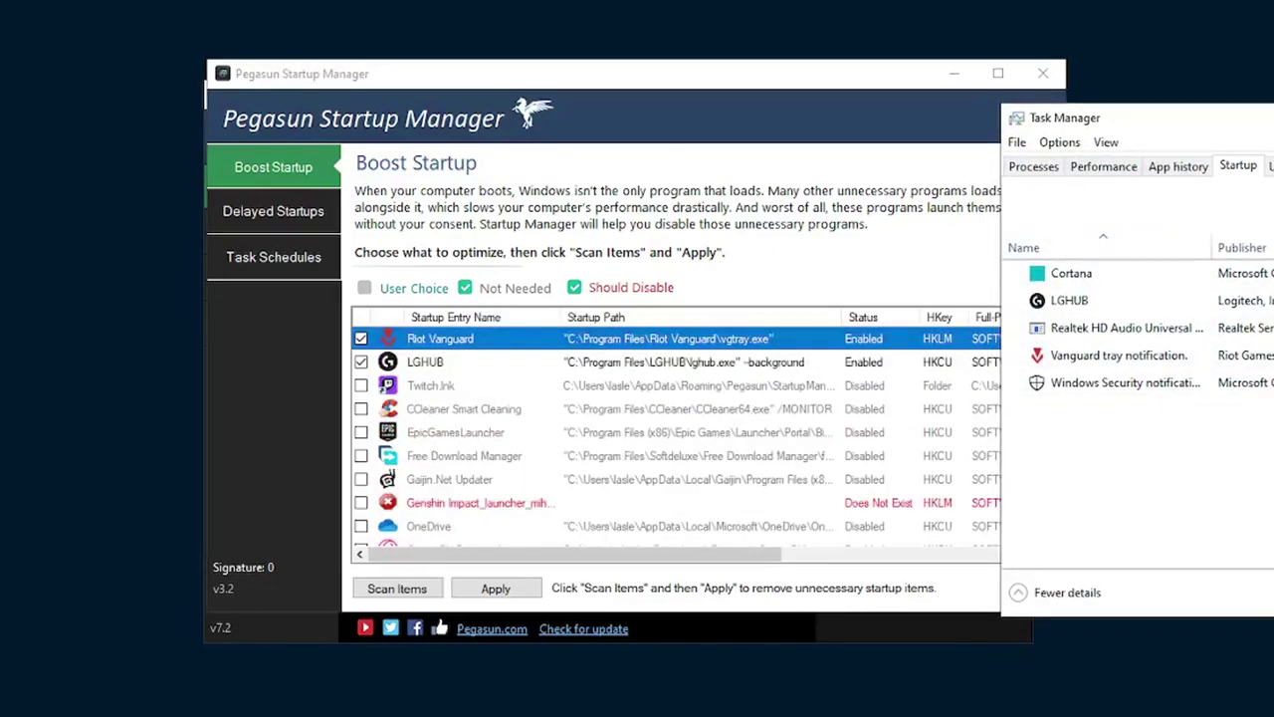
left_click(611, 195)
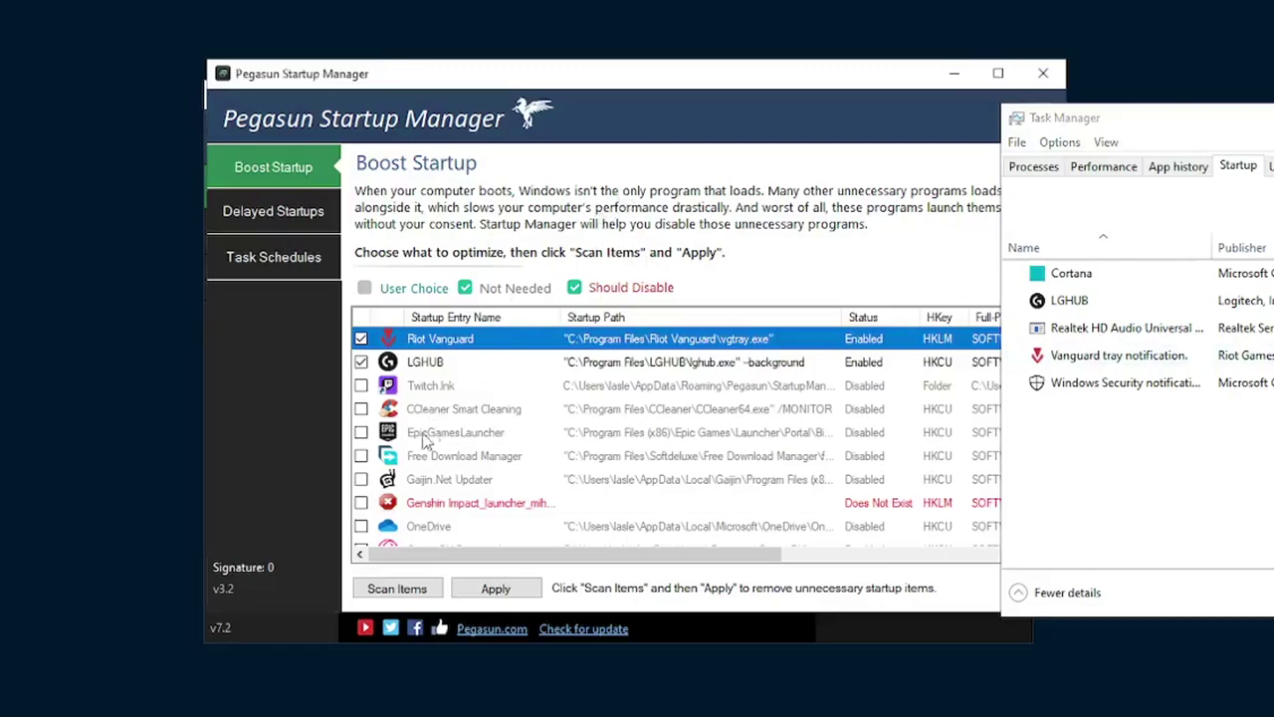
Apply the startup optimization with Riot Vanguard and LGHUB kept enabled, and close Startup Manager.
left_click(360, 361)
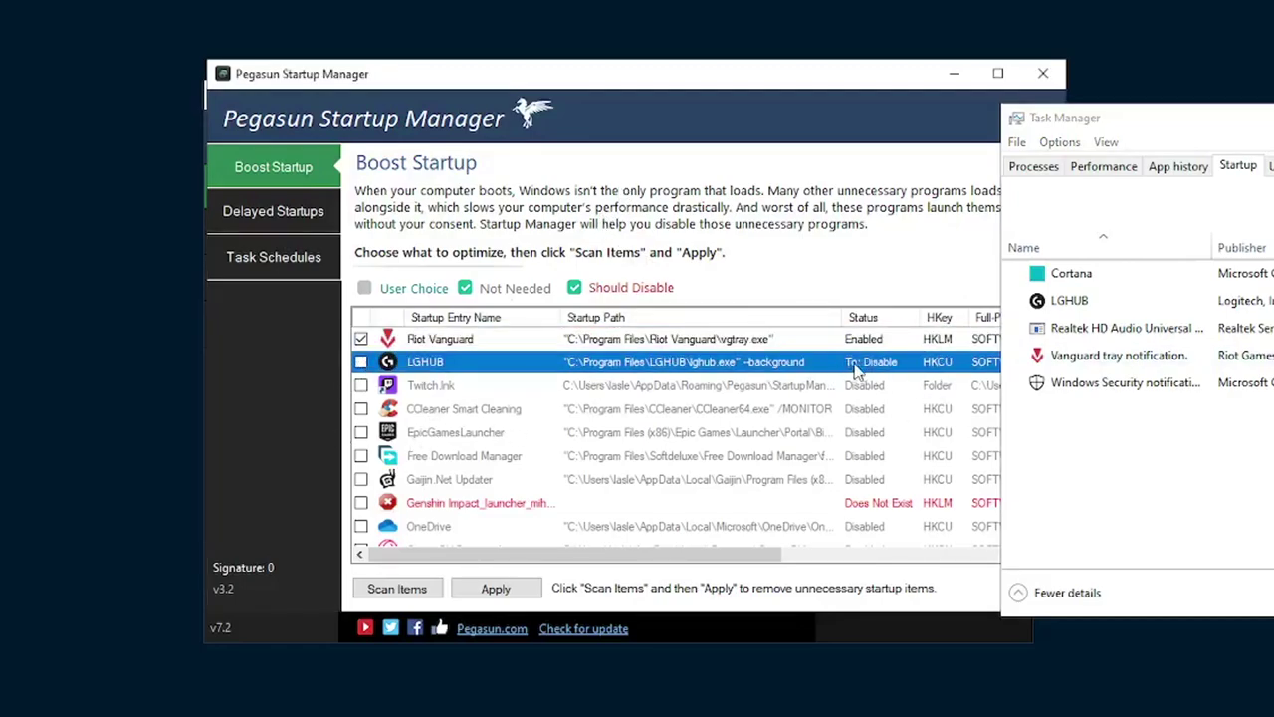
left_click(361, 363)
left_click(496, 587)
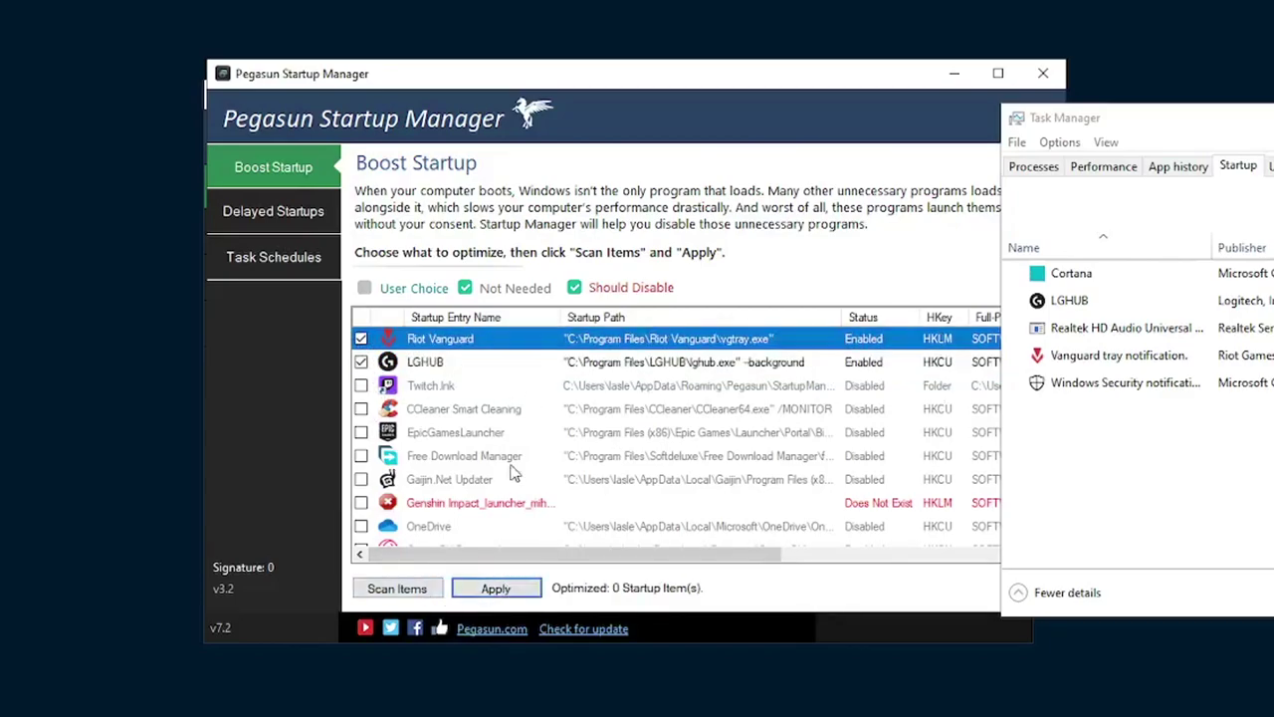
left_click(397, 588)
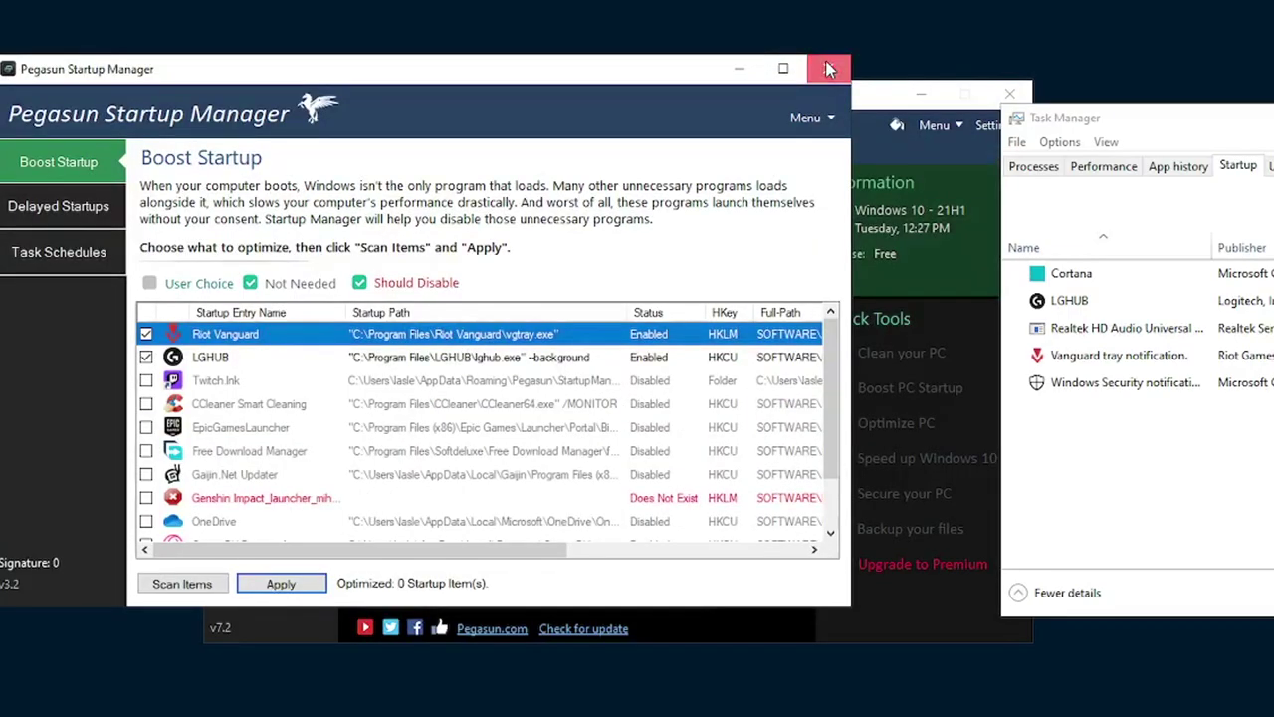
left_click(829, 69)
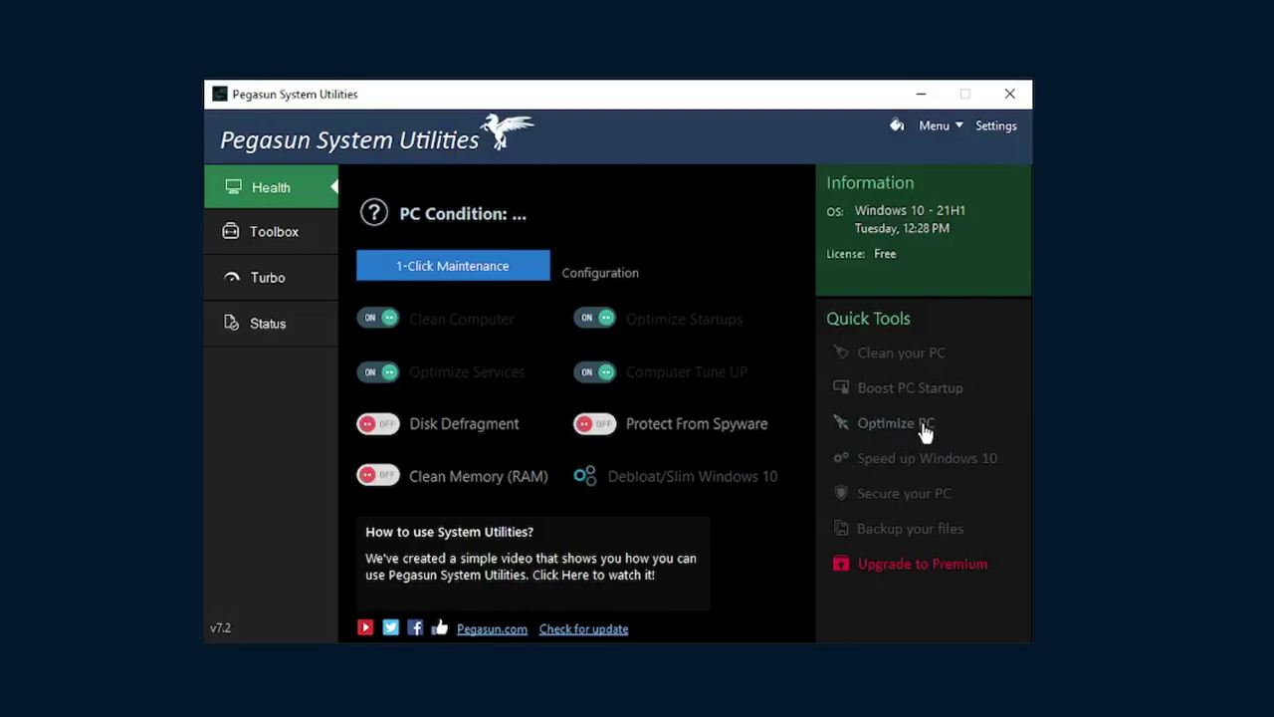
Open the Optimize PC tool and examine the status and startup type of the listed services.
left_click(924, 428)
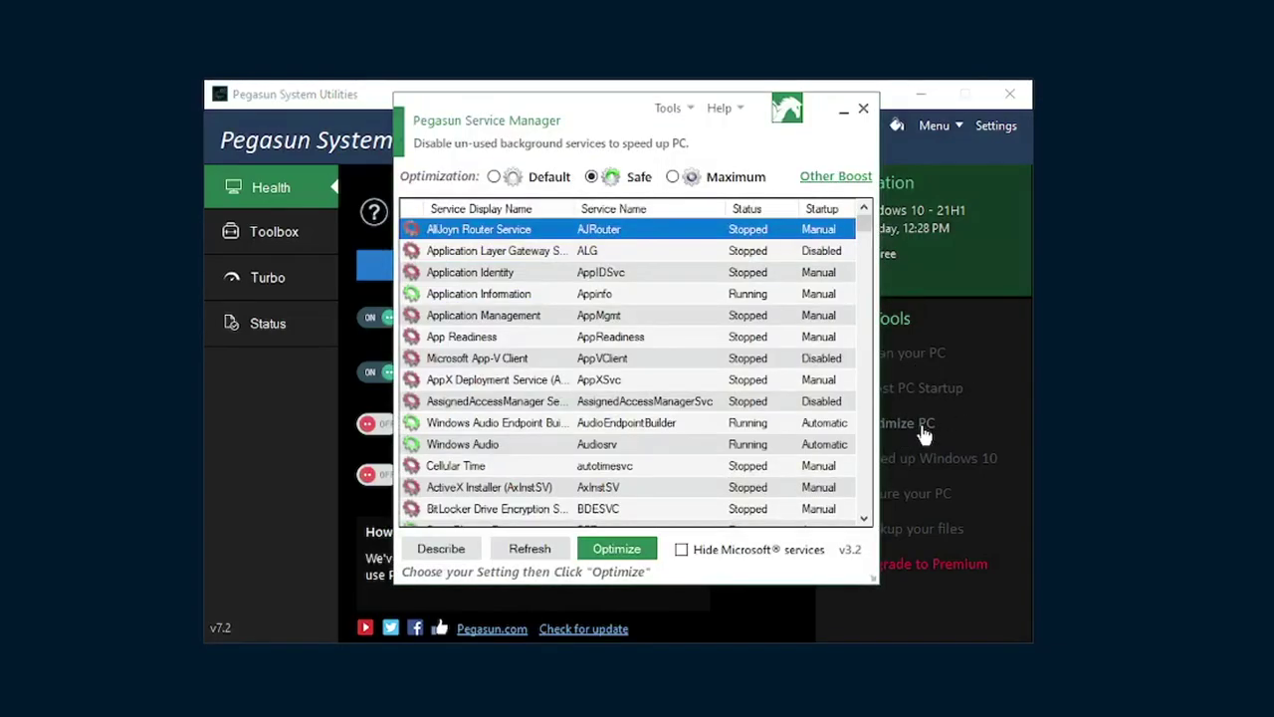
left_click_drag(583, 108, 699, 118)
scroll(753, 324, "down", 1)
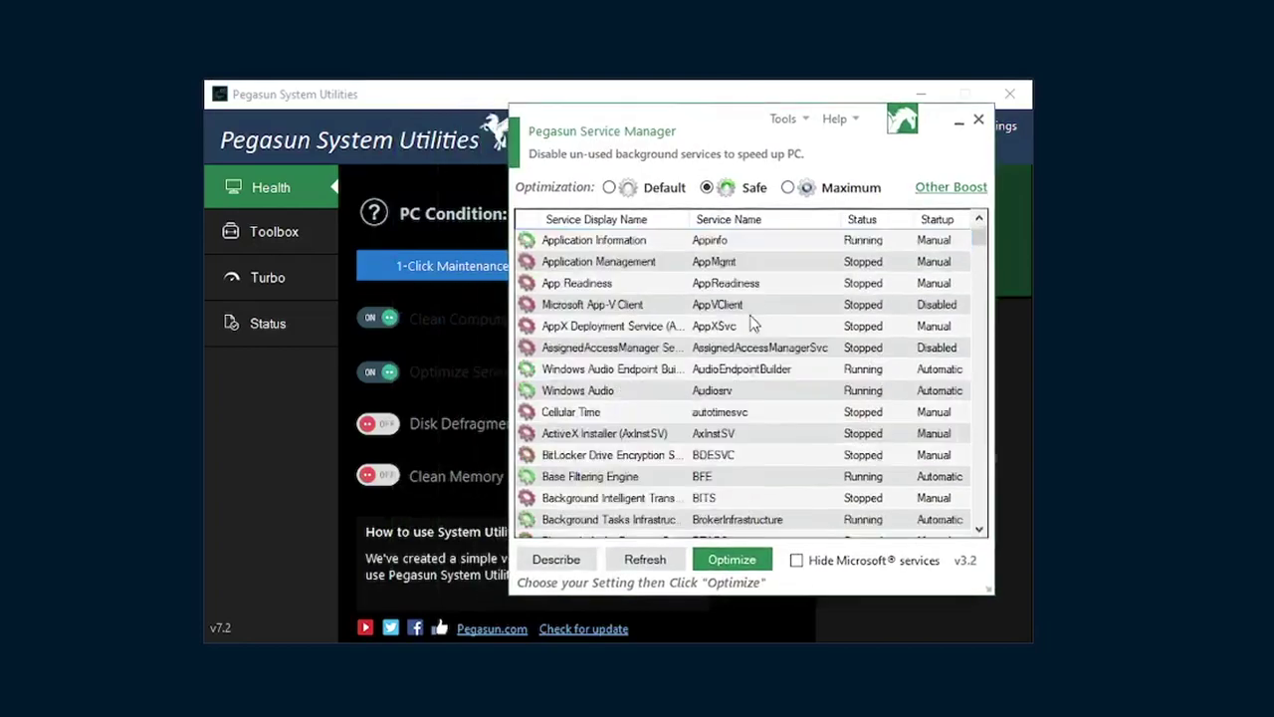
scroll(753, 324, "down", 20)
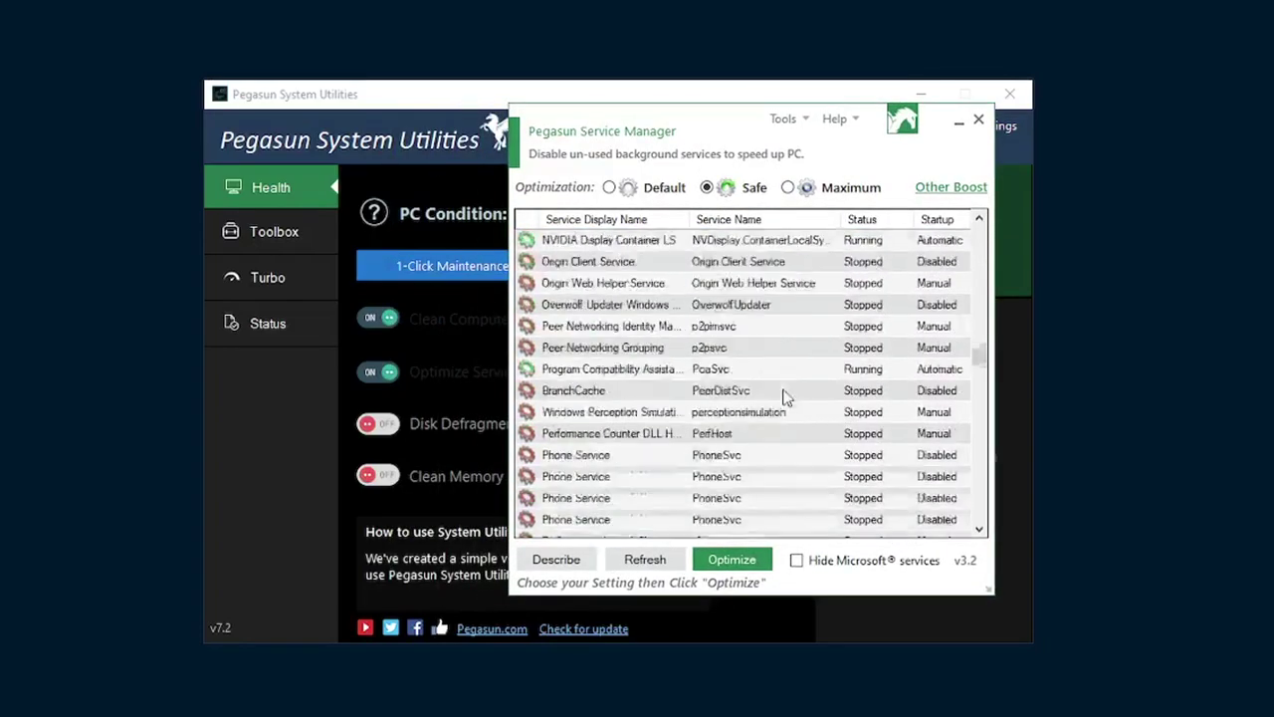
scroll(783, 396, "down", 15)
left_click_drag(986, 407, 979, 520)
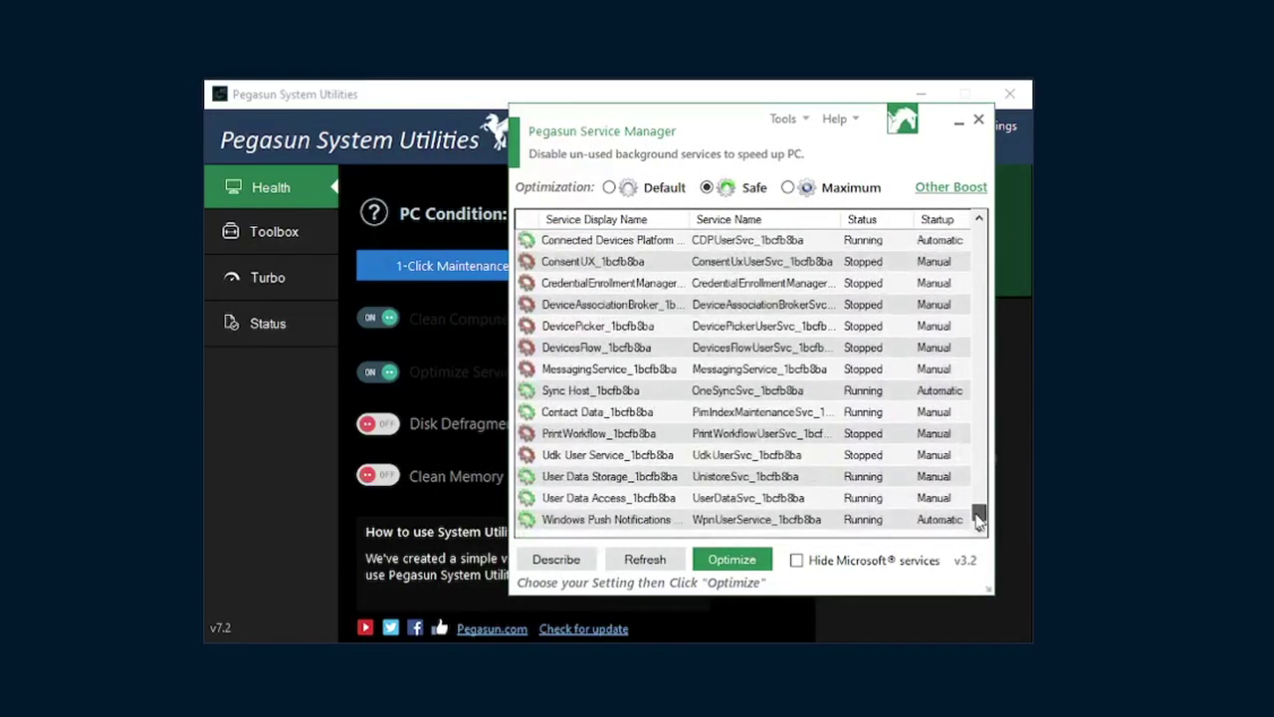
scroll(783, 460, "up", 7)
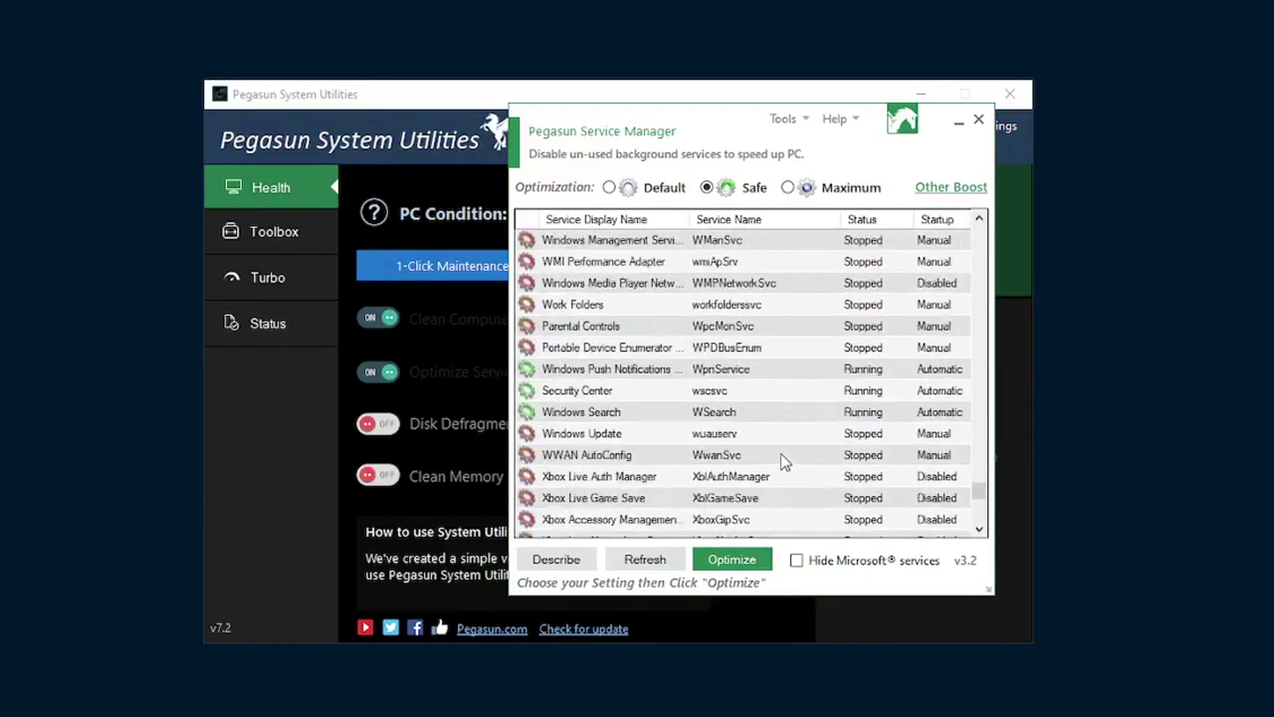
scroll(781, 460, "down", 2)
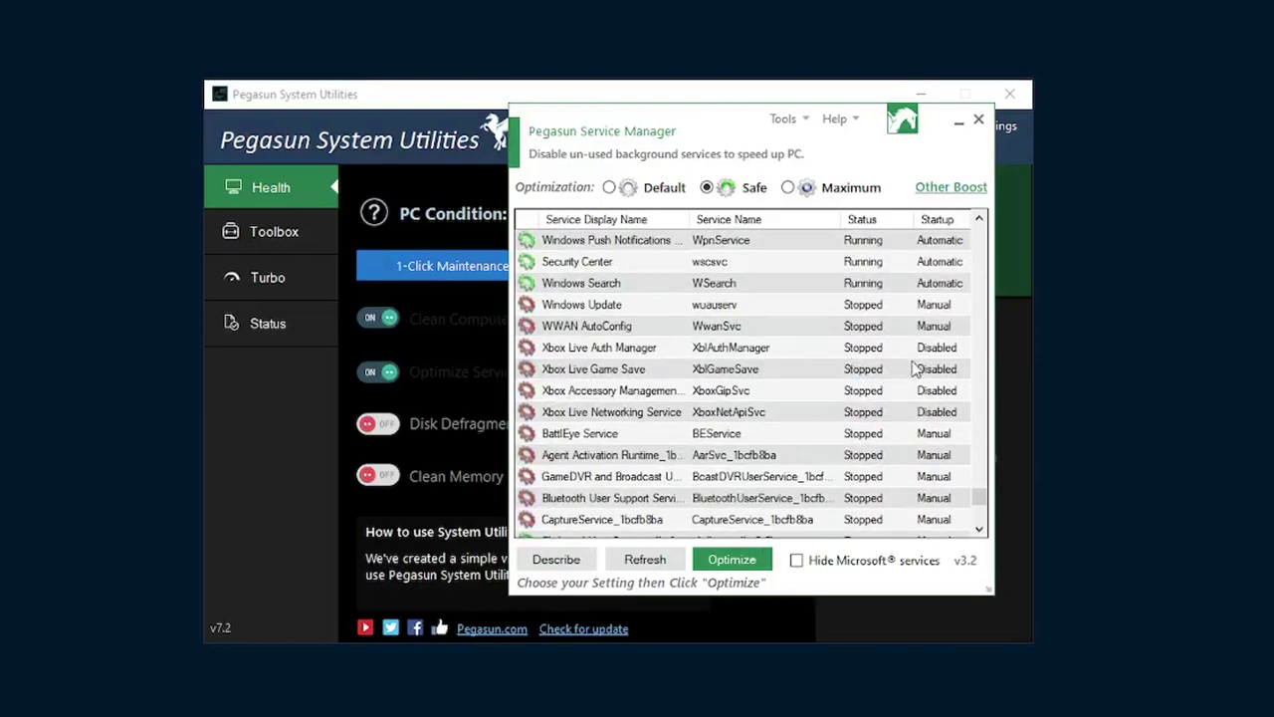
scroll(847, 423, "up", 2)
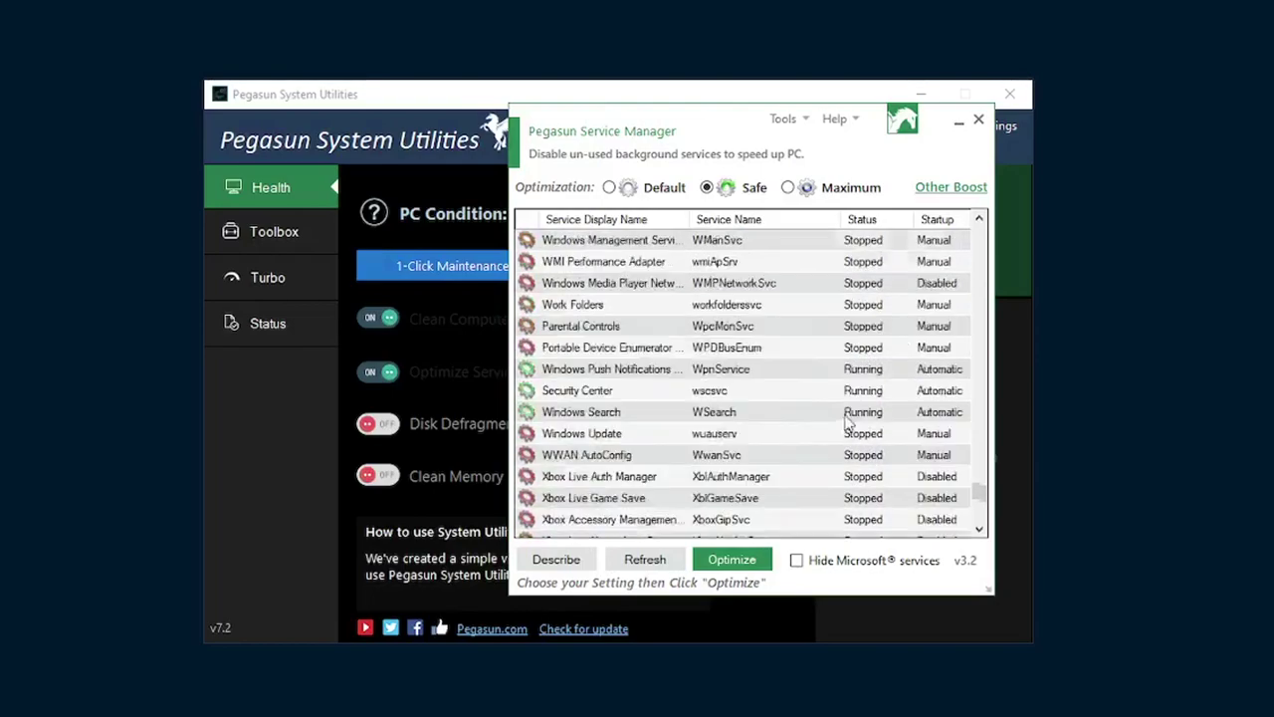
scroll(847, 423, "up", 20)
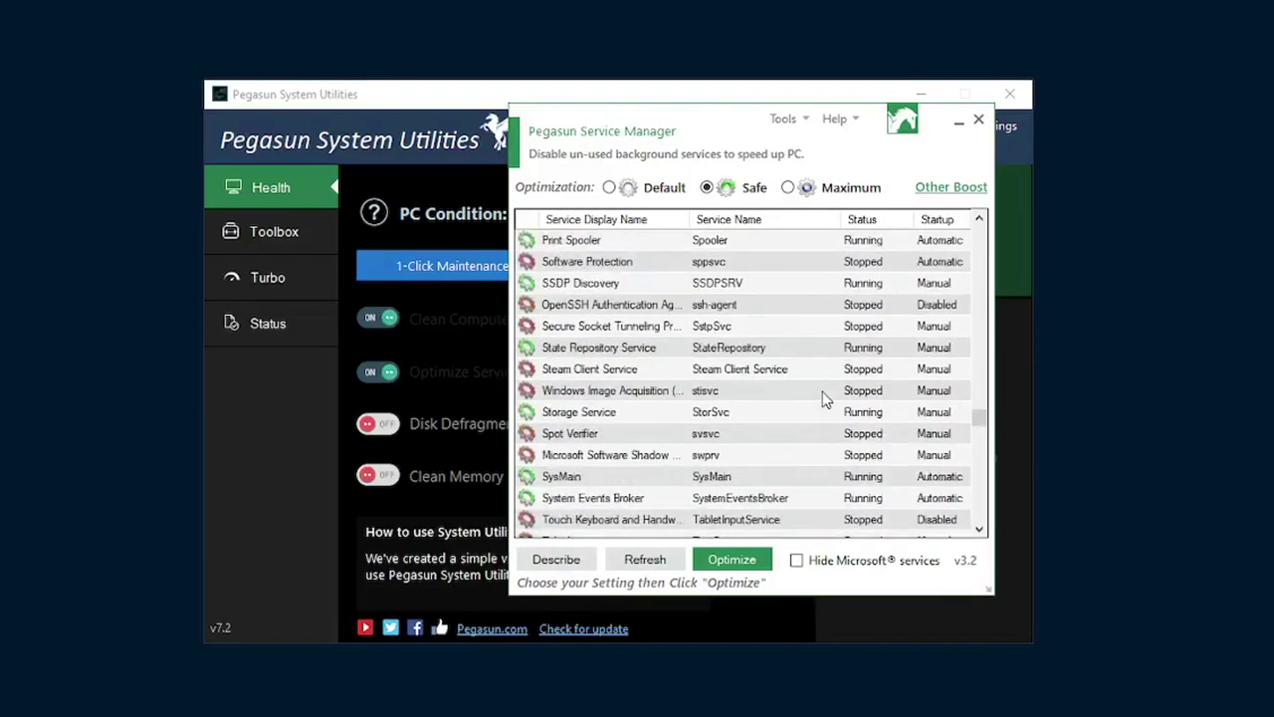
scroll(823, 398, "up", 20)
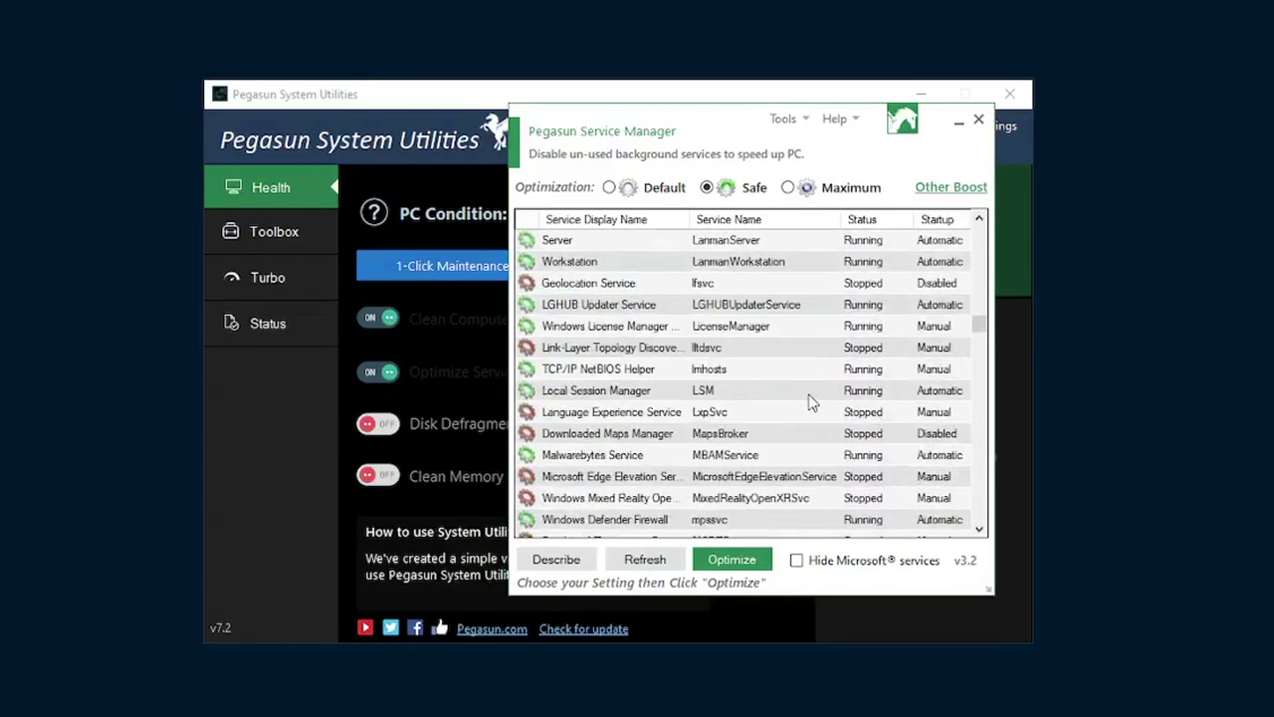
scroll(786, 398, "up", 20)
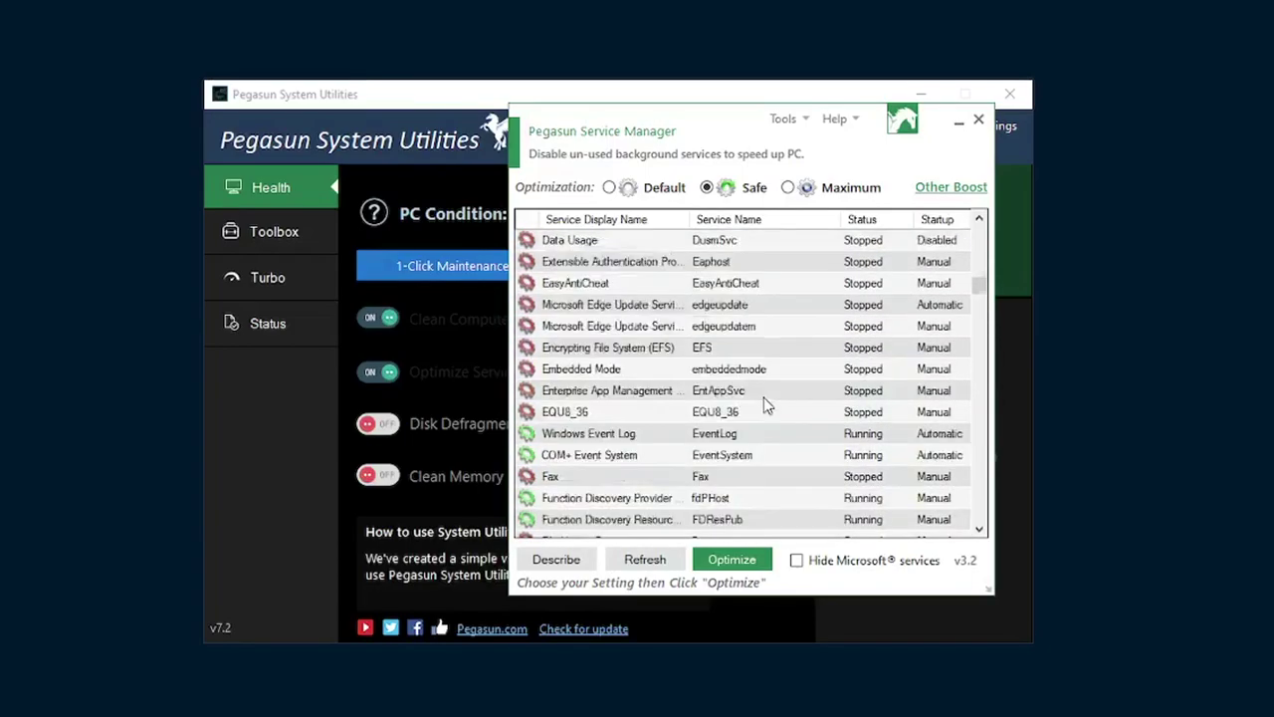
scroll(786, 398, "up", 10)
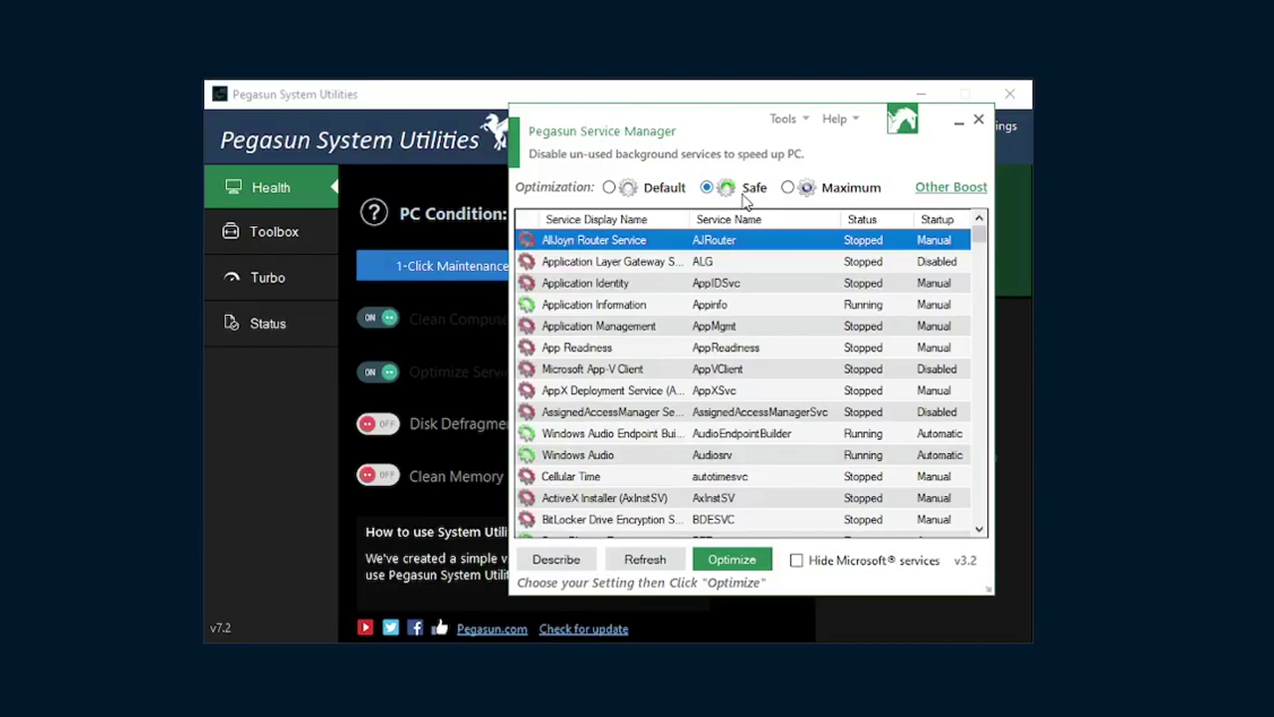
Choose the Safe optimization level in Service Manager, list the services it can optimize, and shift the Service Optimizer window aside.
left_click(788, 187)
left_click(734, 195)
left_click(740, 563)
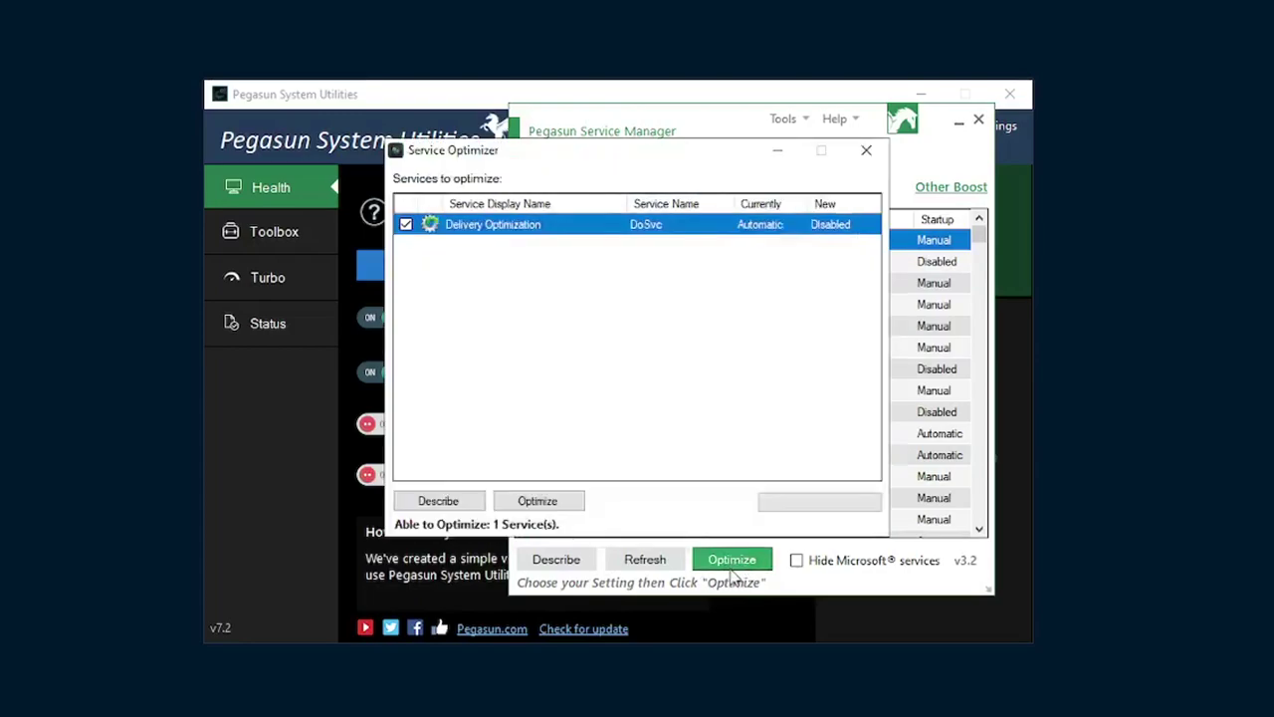
left_click_drag(512, 162, 513, 157)
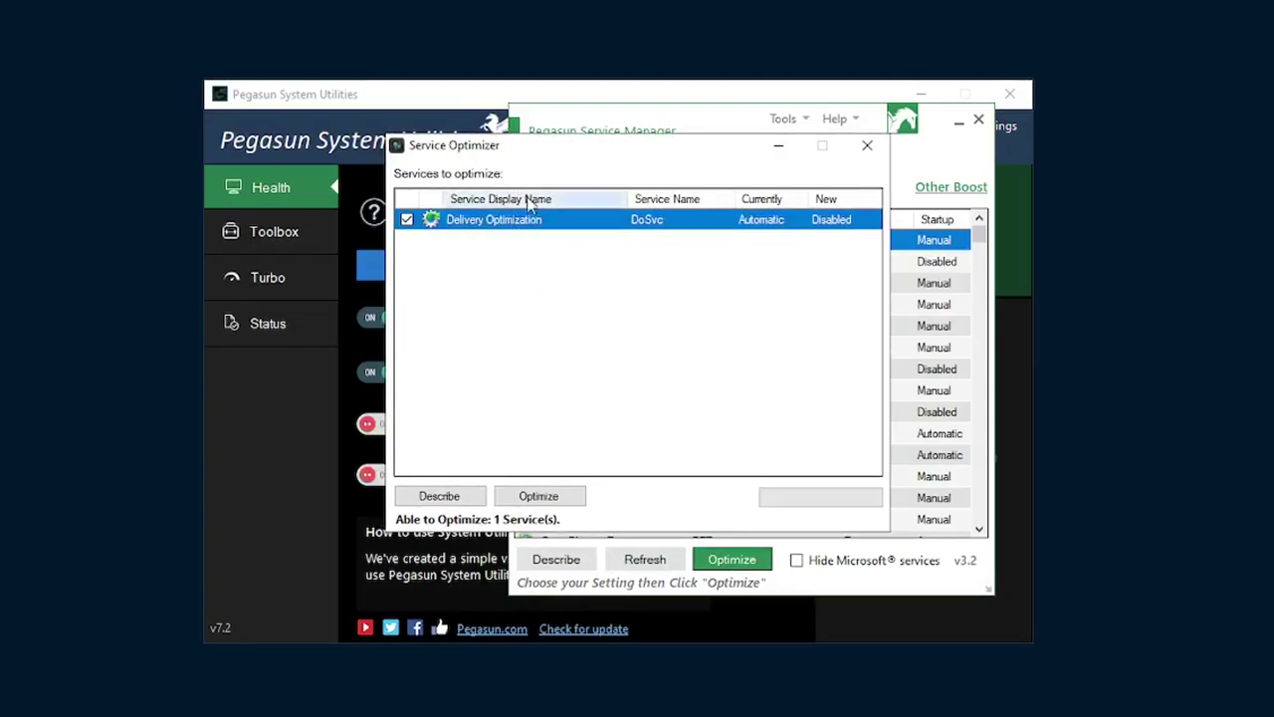
left_click_drag(512, 158, 451, 214)
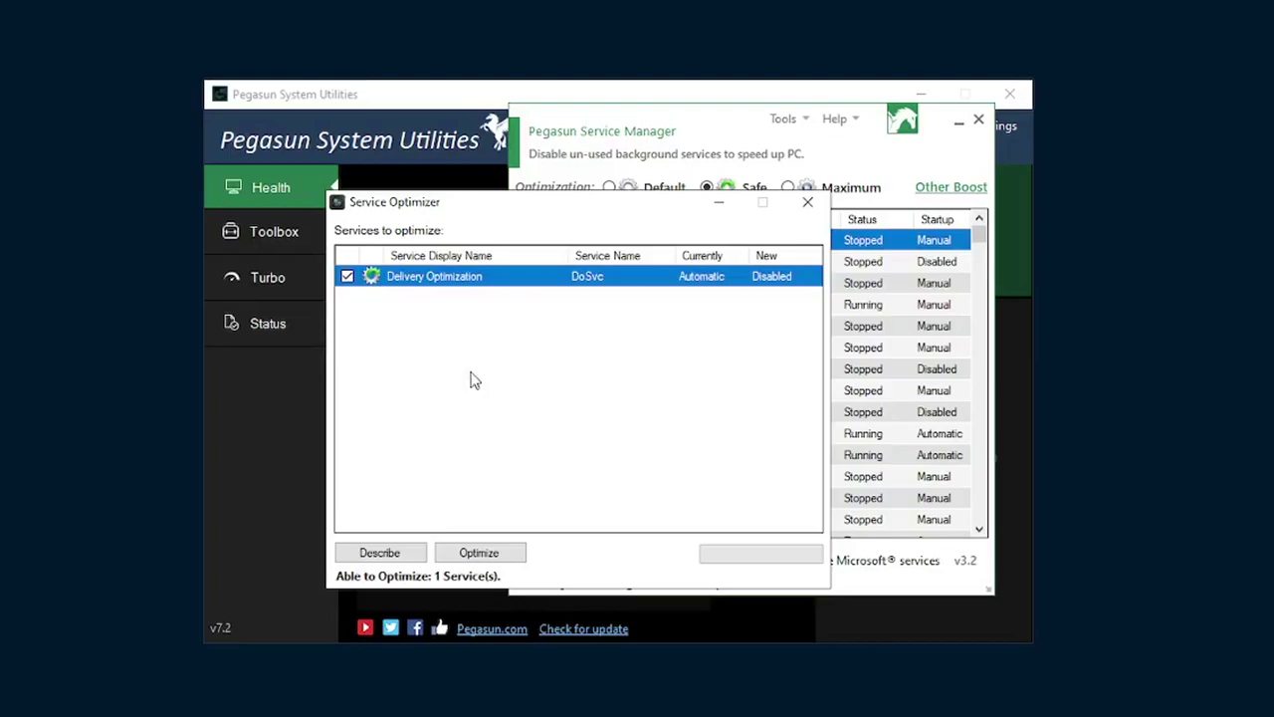
Apply the service optimization with Delivery Optimization kept selected, and close Service Optimizer and Service Manager.
left_click(346, 276)
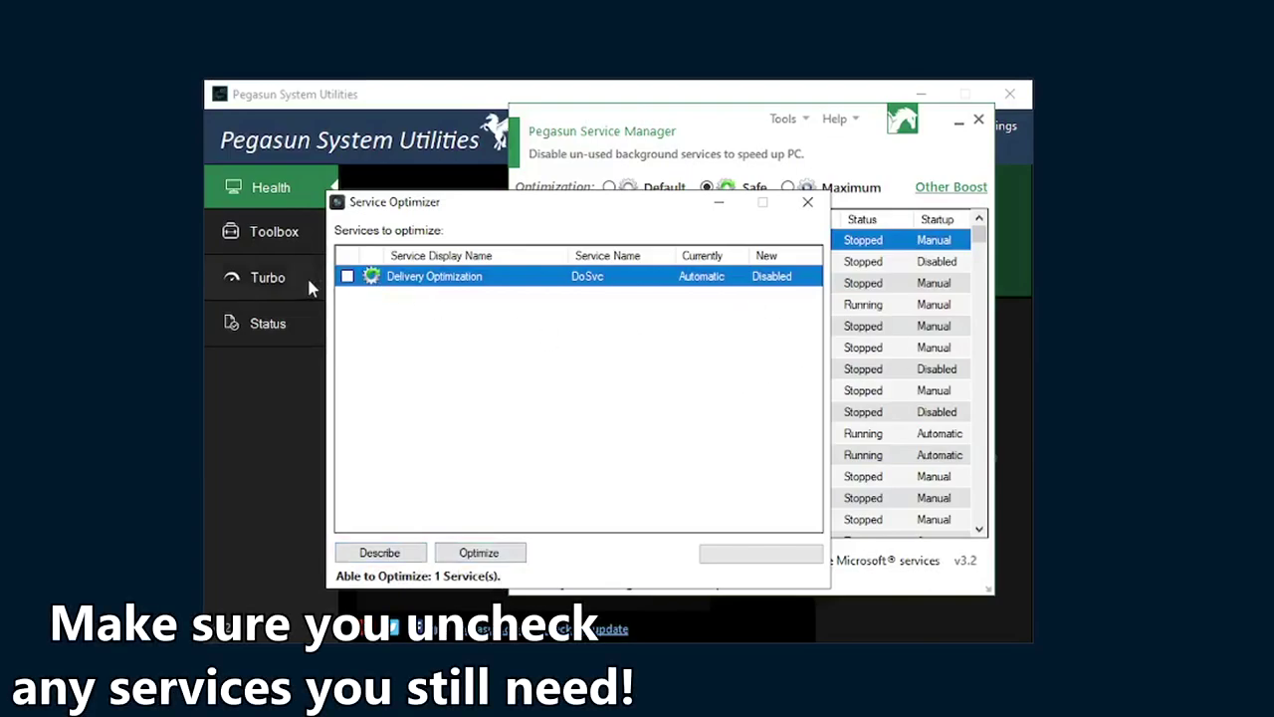
left_click(347, 276)
left_click(347, 276)
left_click(346, 275)
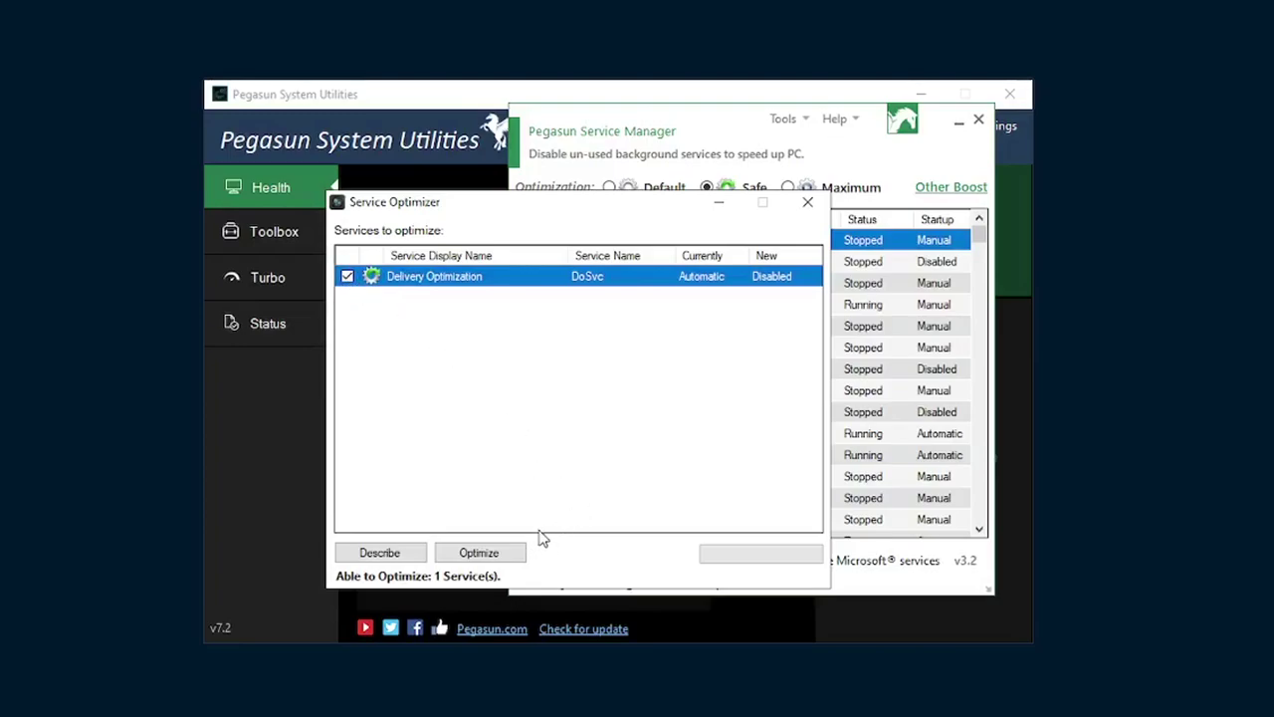
left_click(518, 552)
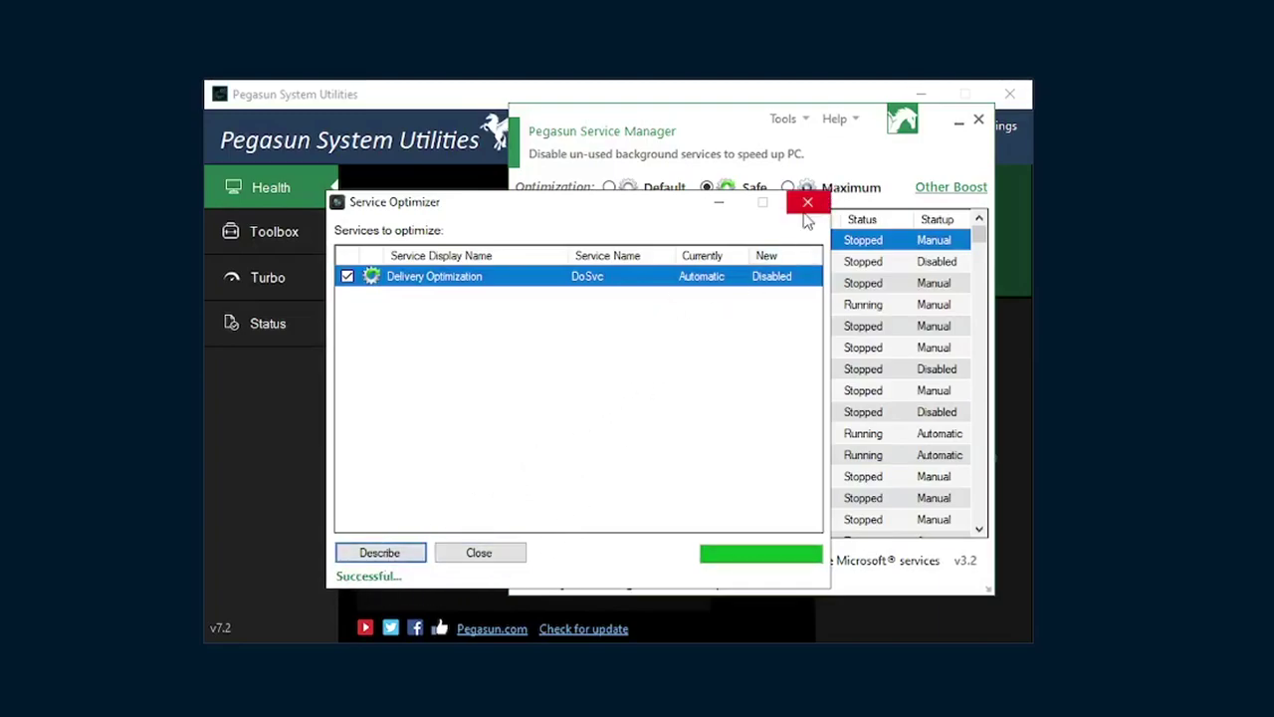
left_click(807, 203)
left_click(978, 120)
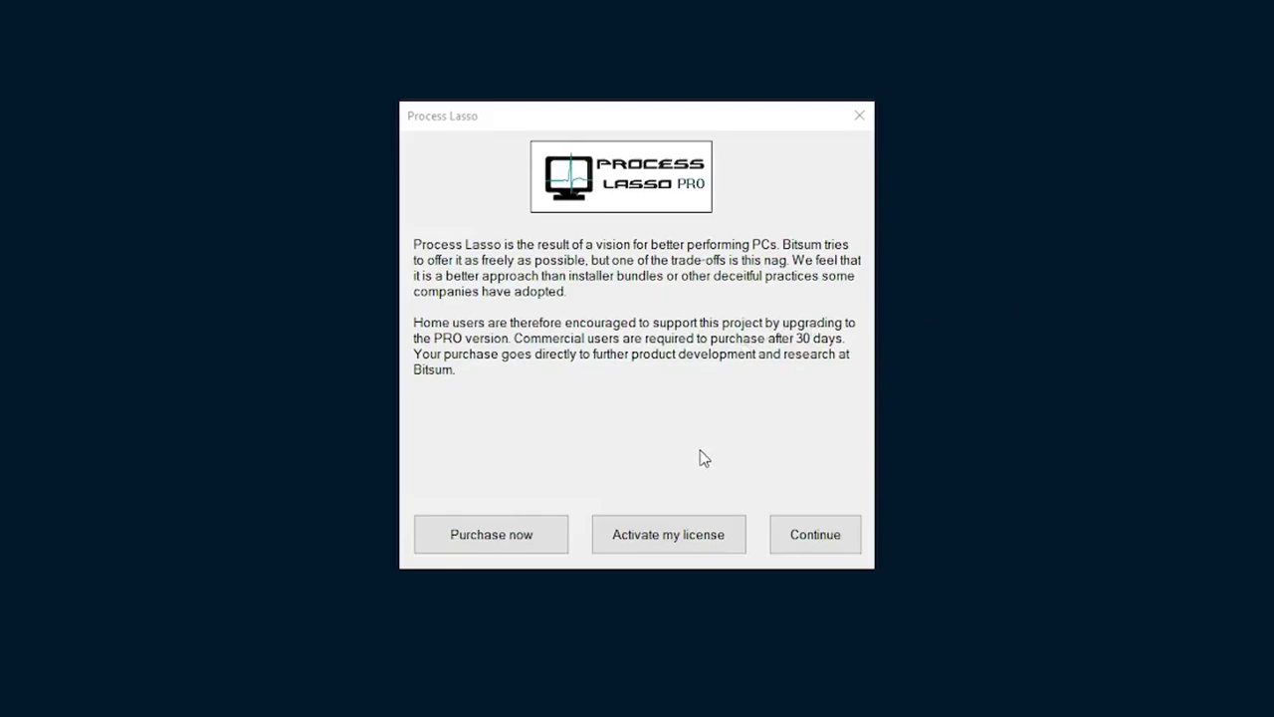
Switch to Process Lasso, continue past the purchase reminder, and examine its general options, including system tray closing and the refresh intervals.
left_click(815, 534)
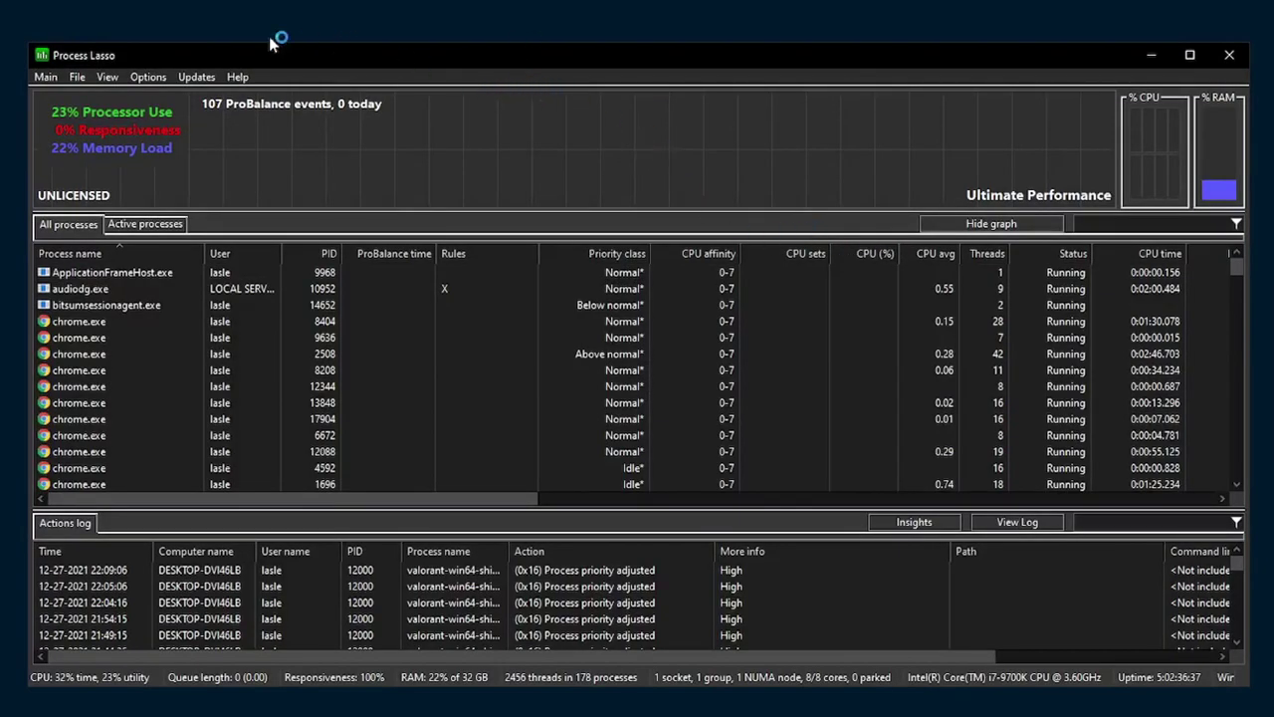
left_click(161, 78)
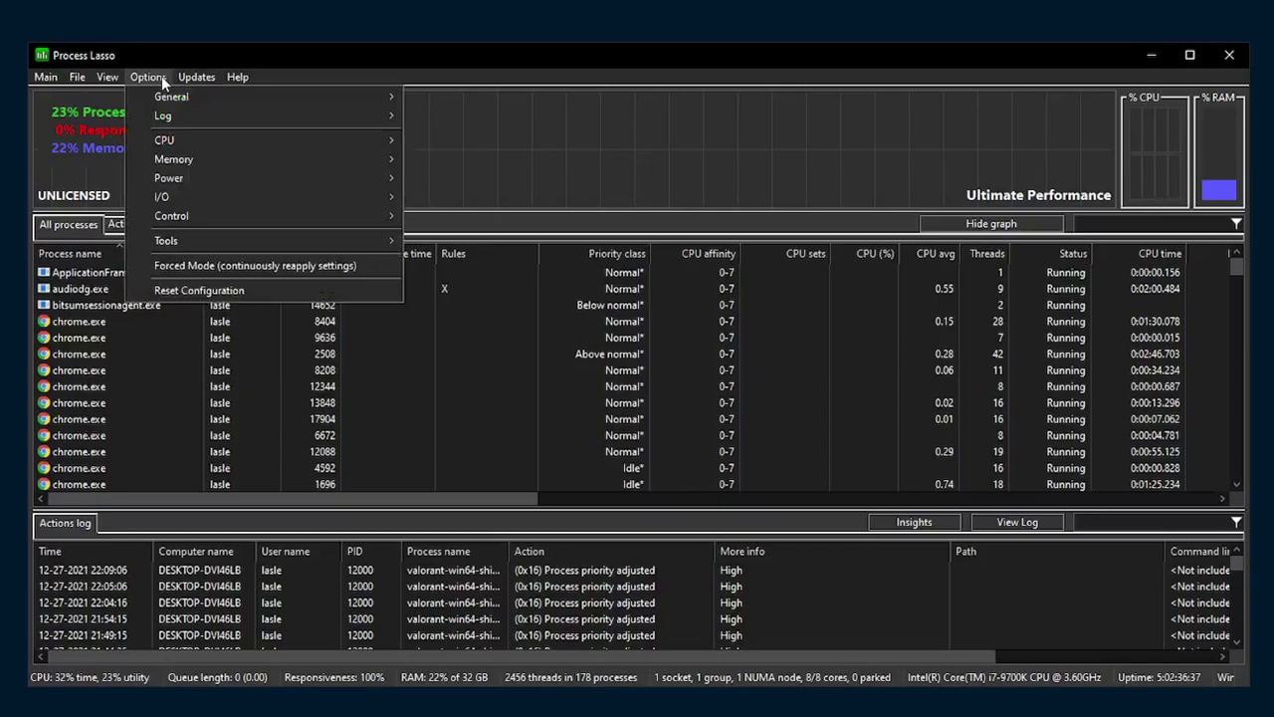
mouse_move(173, 93)
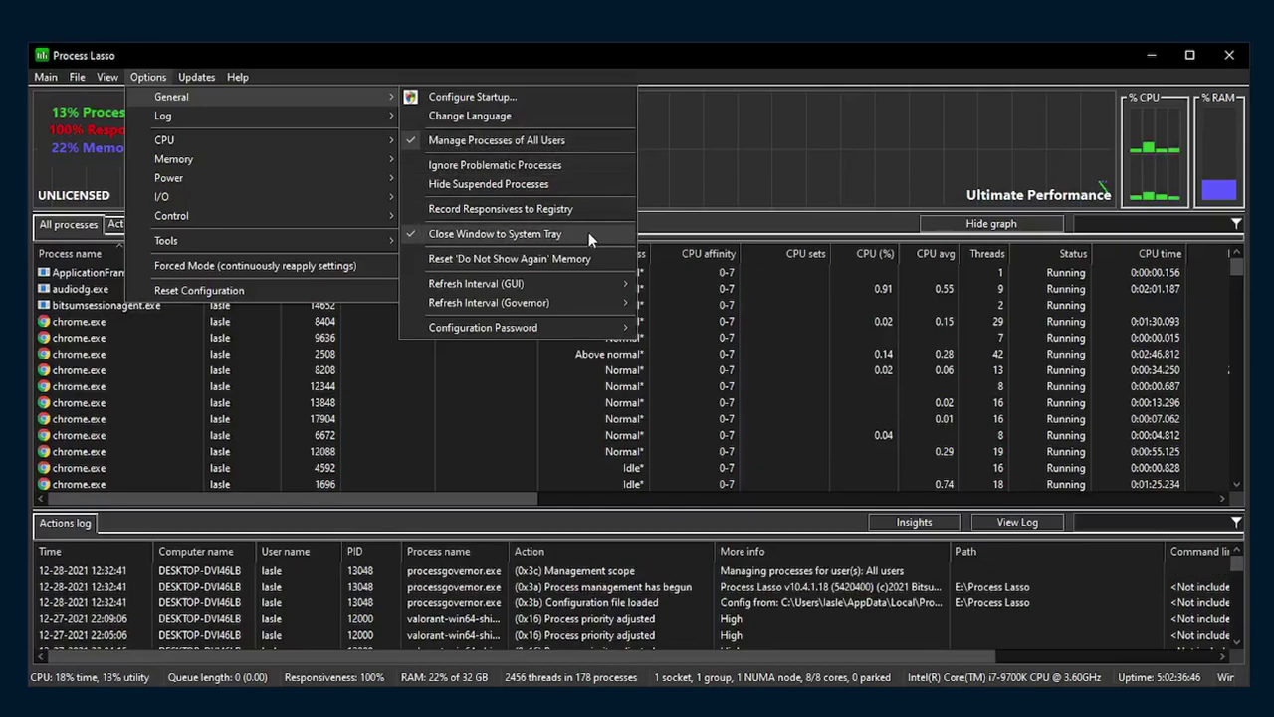
left_click(409, 232)
mouse_move(451, 289)
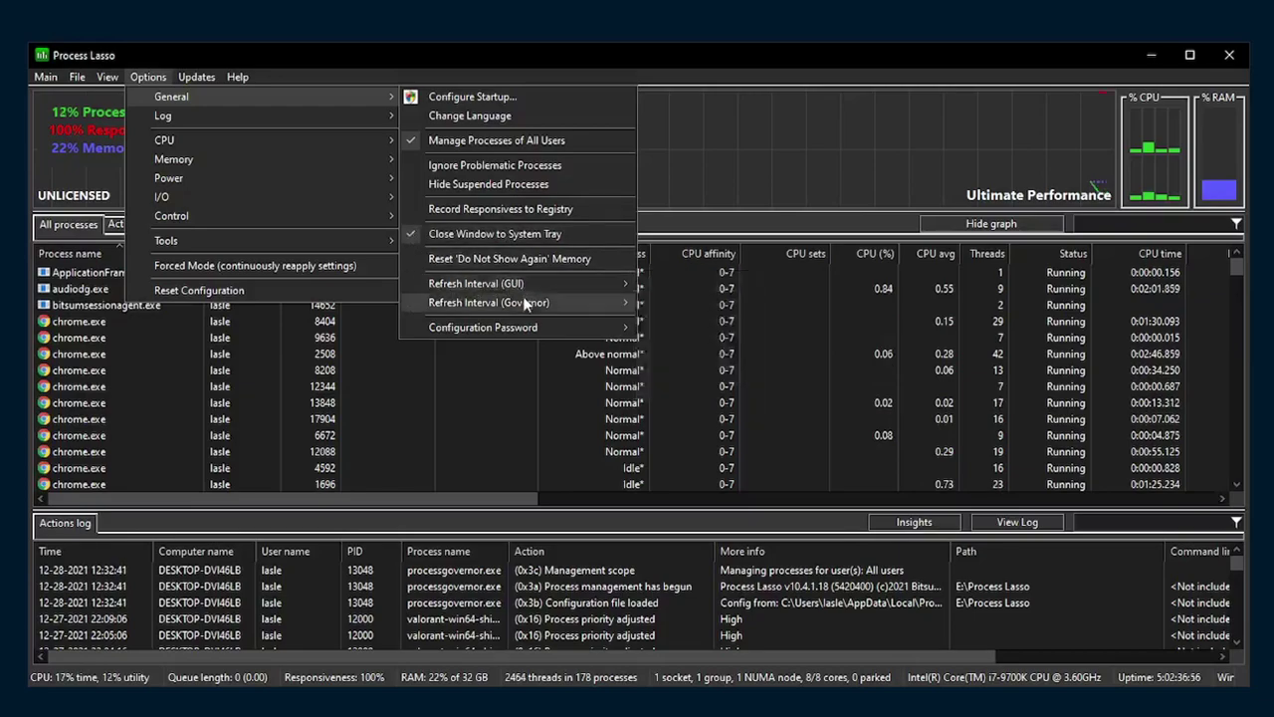
mouse_move(522, 301)
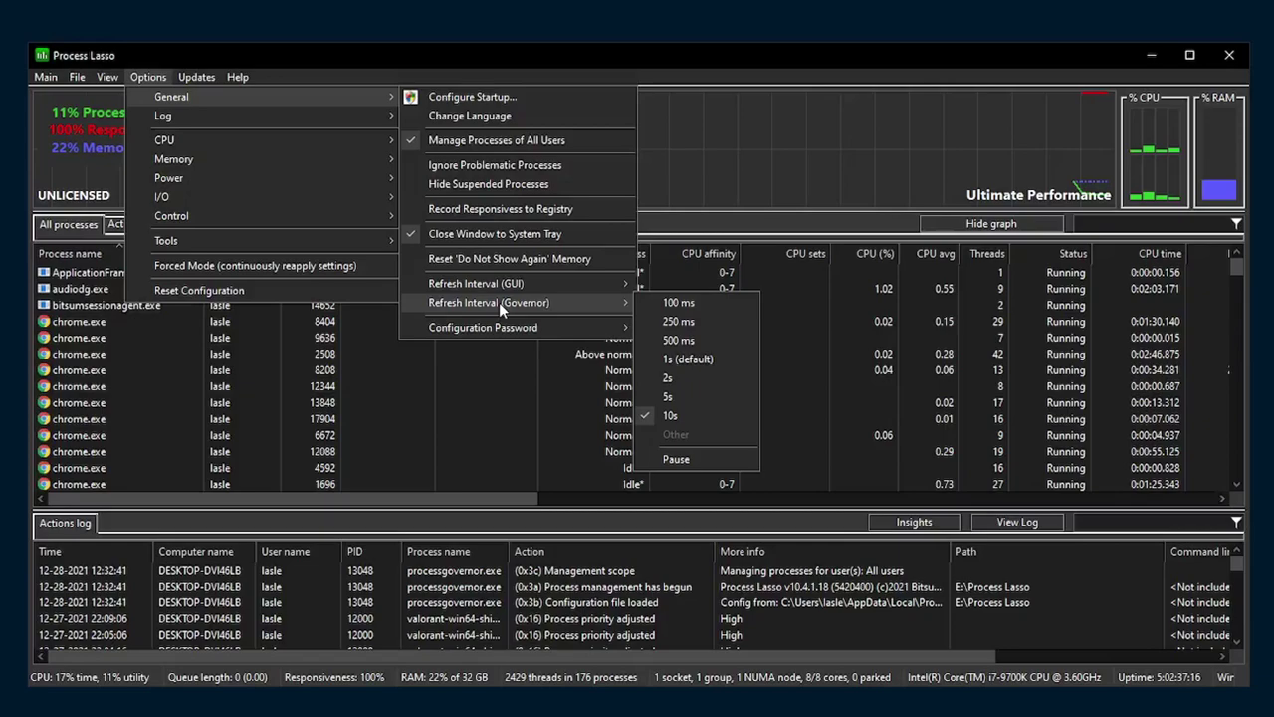
Look through Process Lasso's Power, Memory and CPU options without changing any of them.
mouse_move(274, 183)
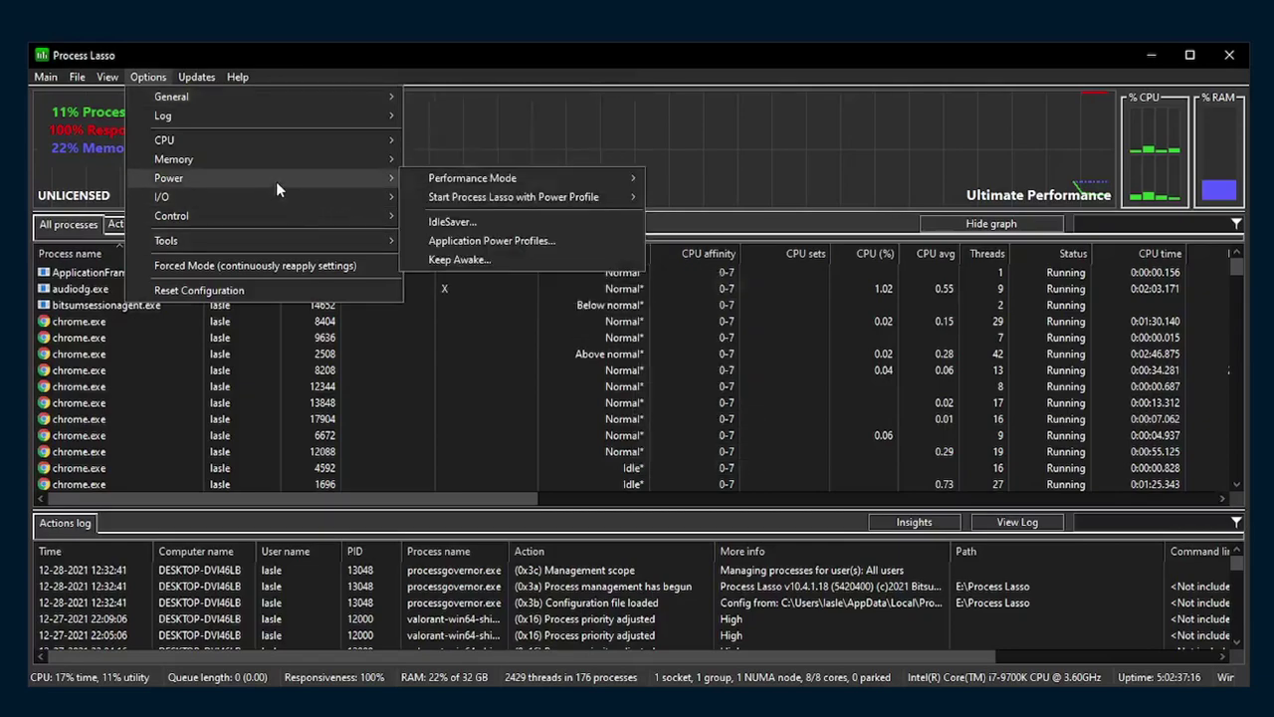
mouse_move(432, 200)
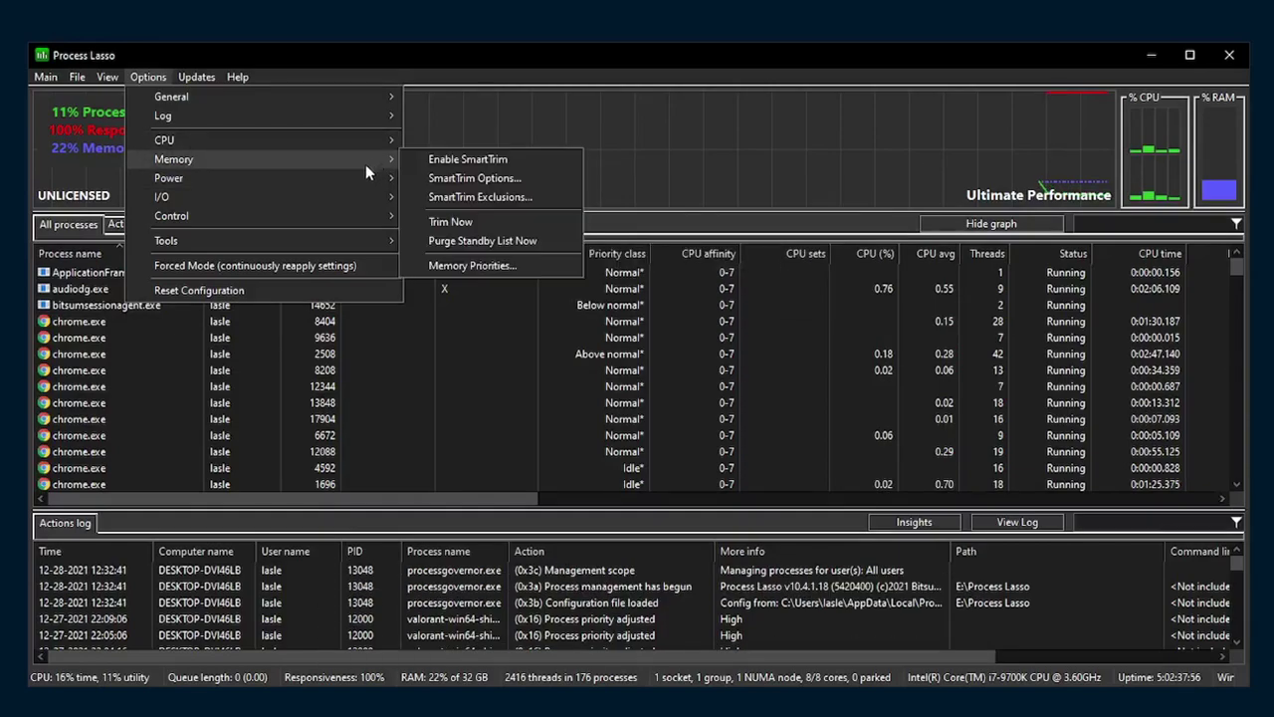
mouse_move(203, 146)
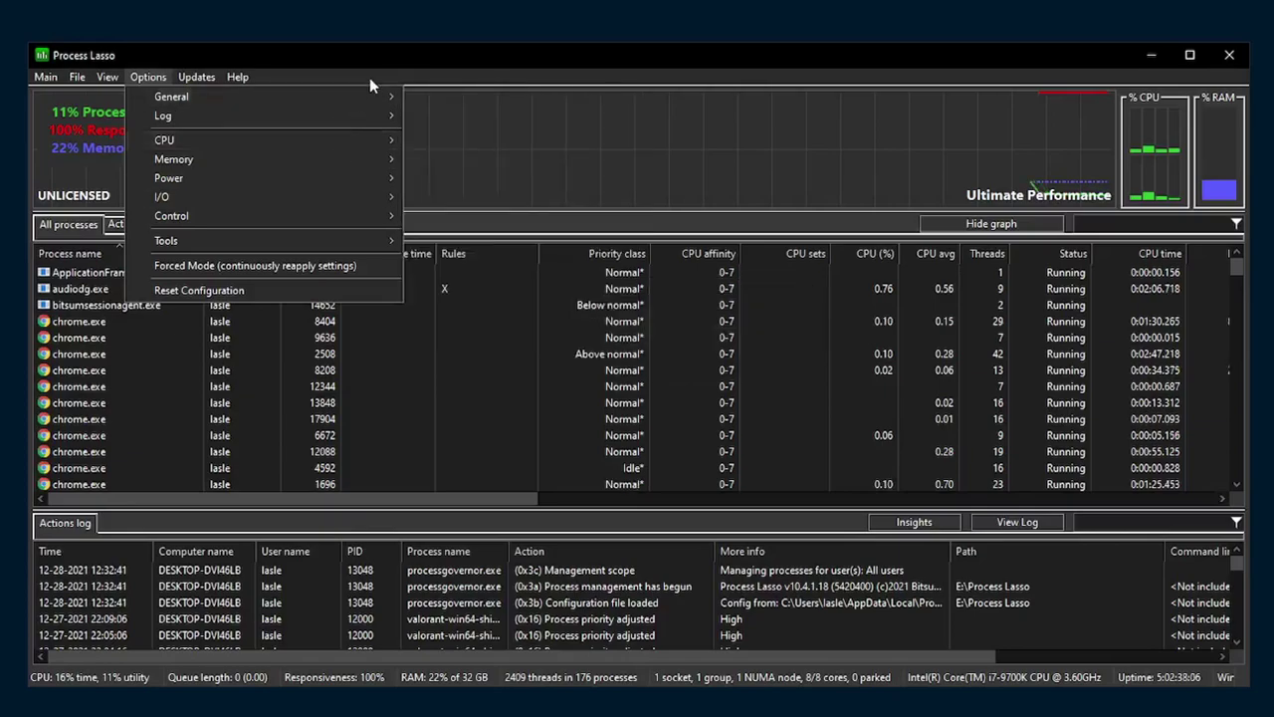
left_click(332, 80)
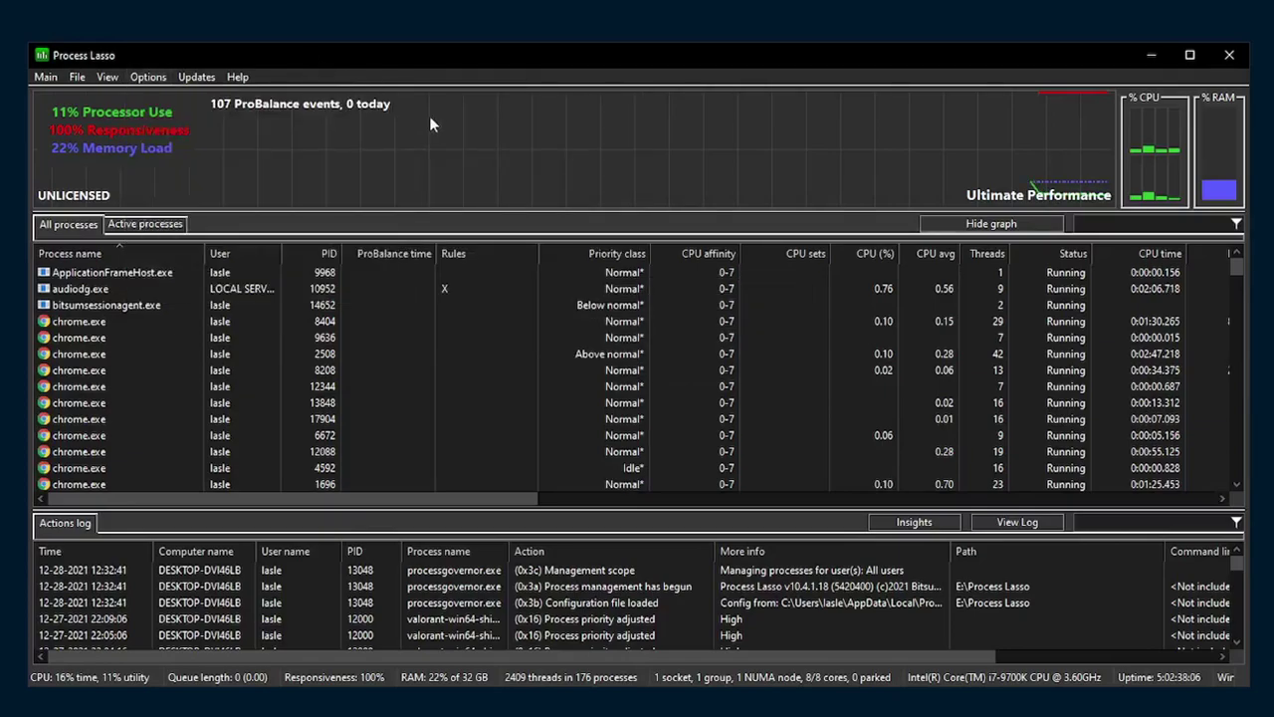
Find EscapeFromTarkov.exe among the processes and examine its permanent CPU priority, I/O priority and Induce Performance Mode settings.
scroll(368, 410, "down", 3)
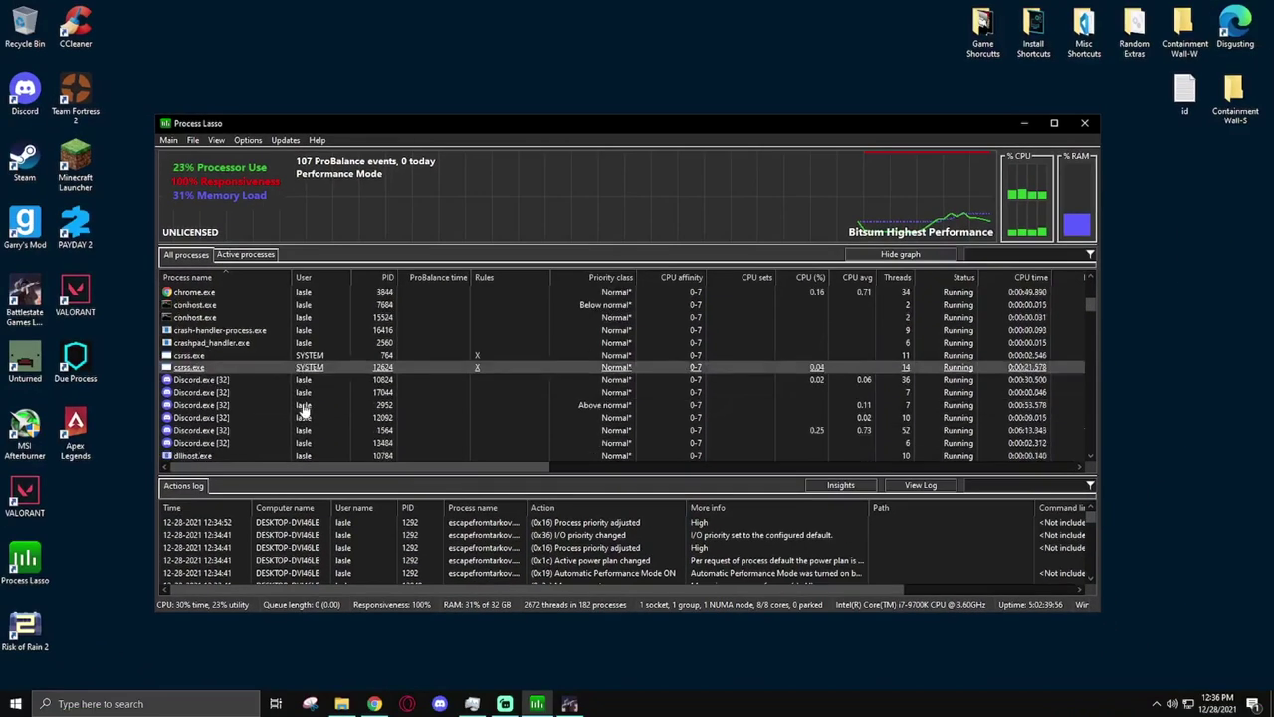
scroll(199, 418, "down", 5)
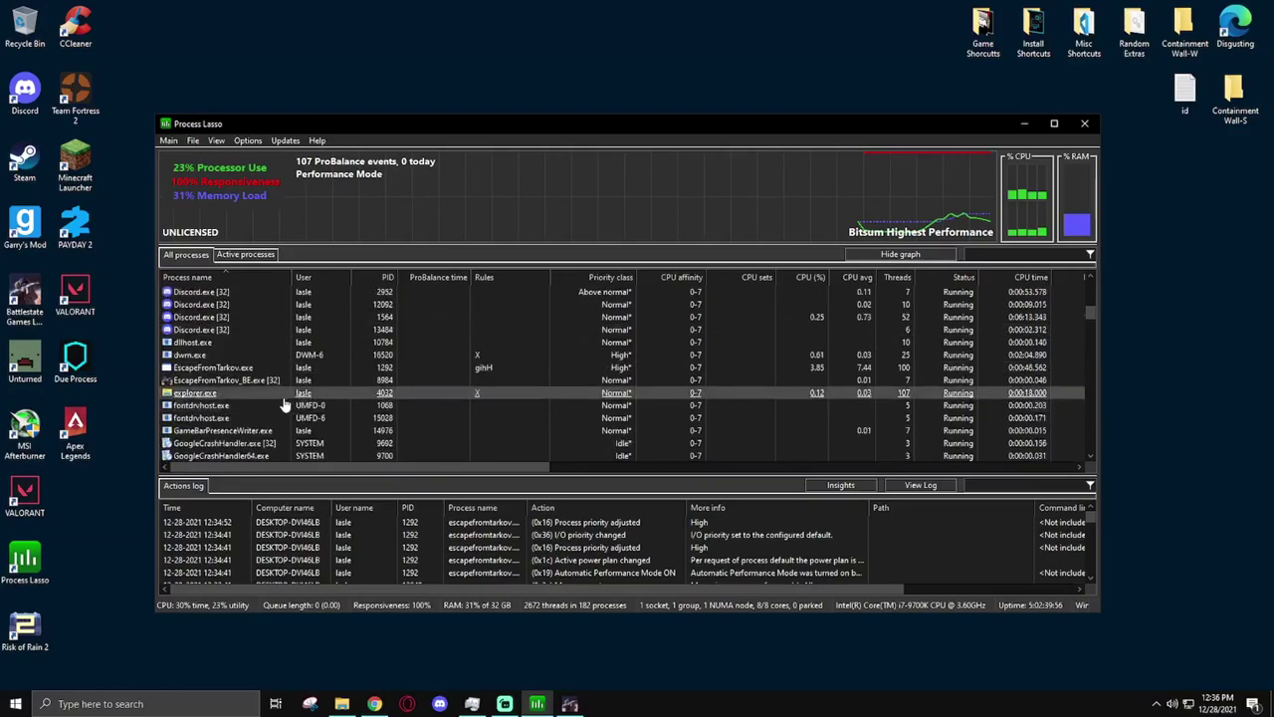
mouse_move(253, 374)
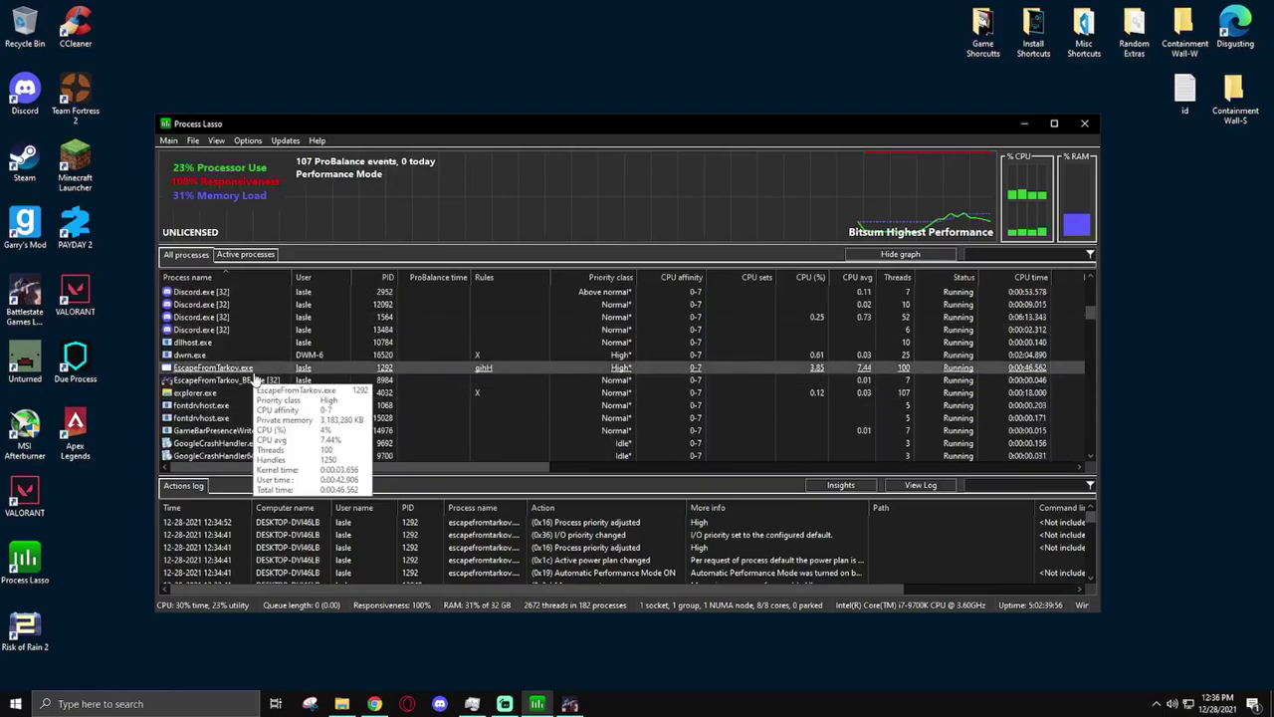
right_click(254, 372)
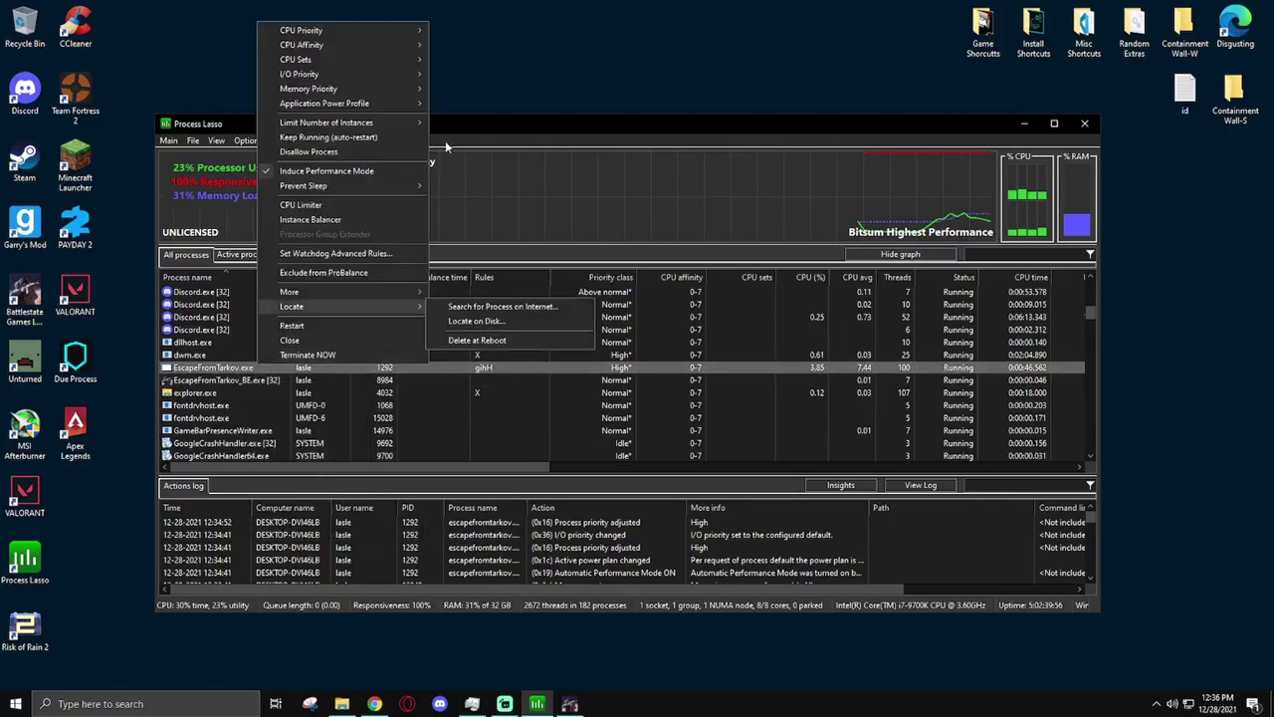
mouse_move(317, 46)
mouse_move(460, 59)
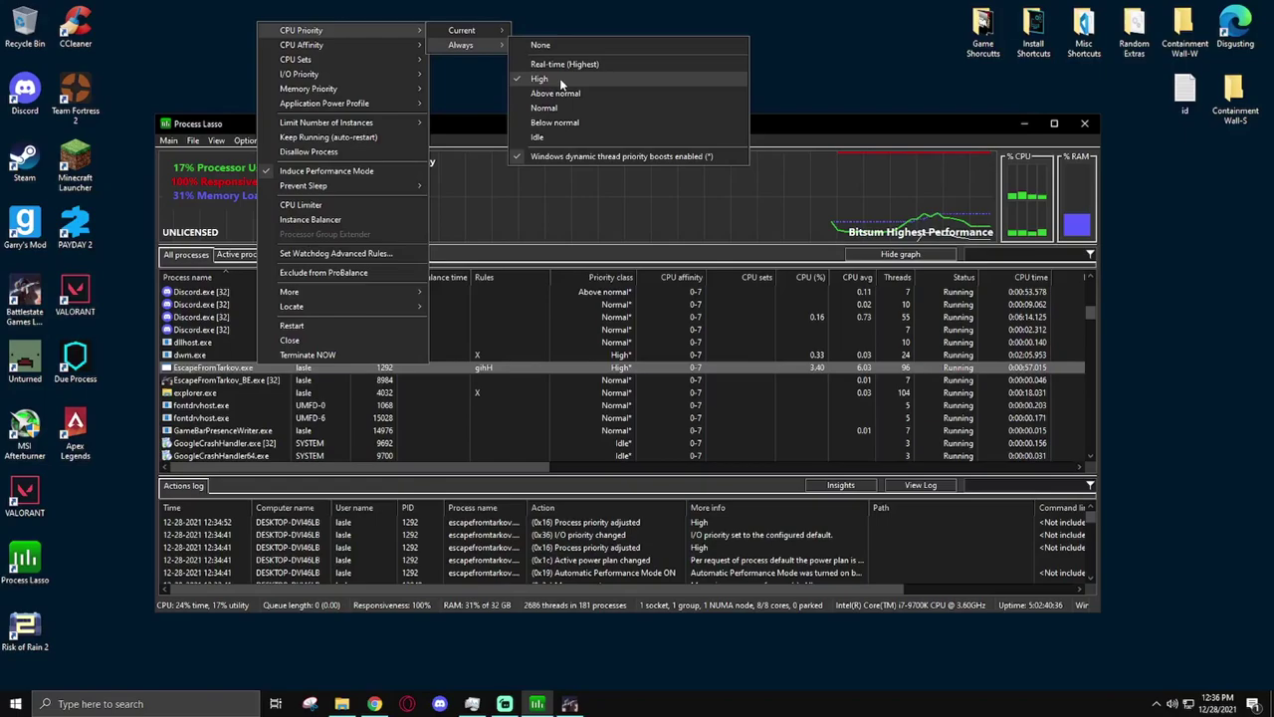
mouse_move(299, 74)
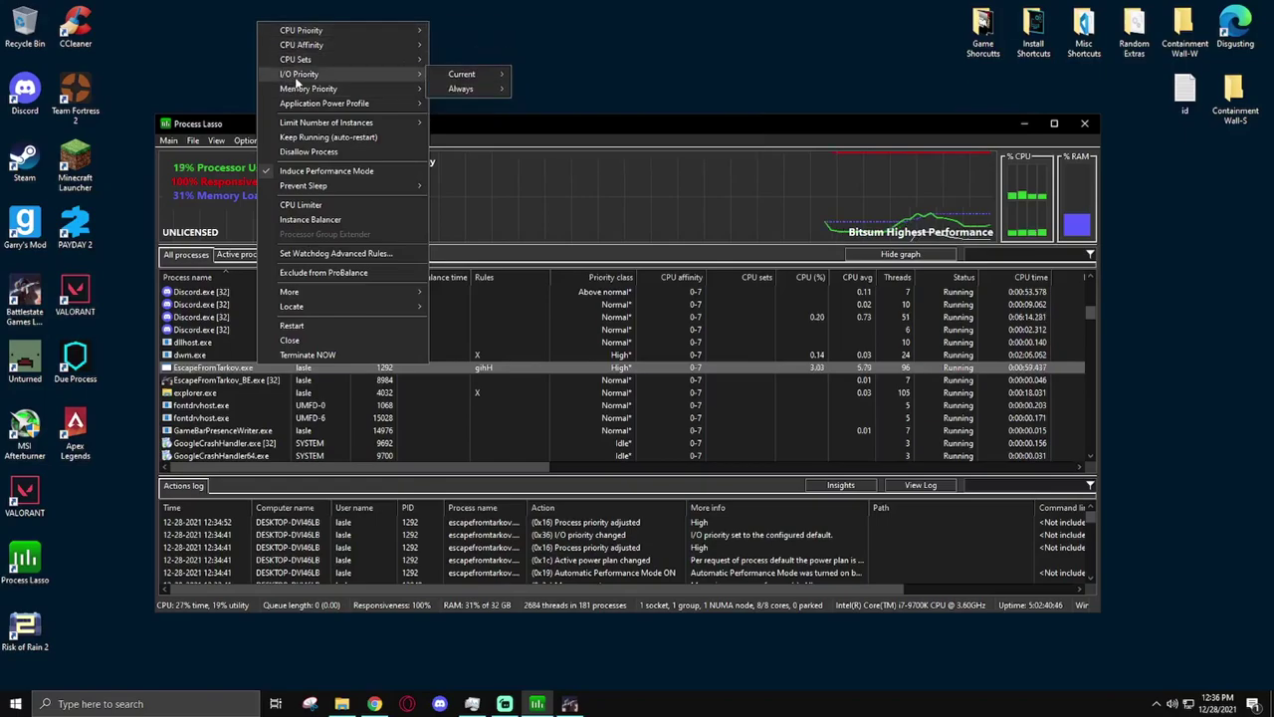
mouse_move(467, 89)
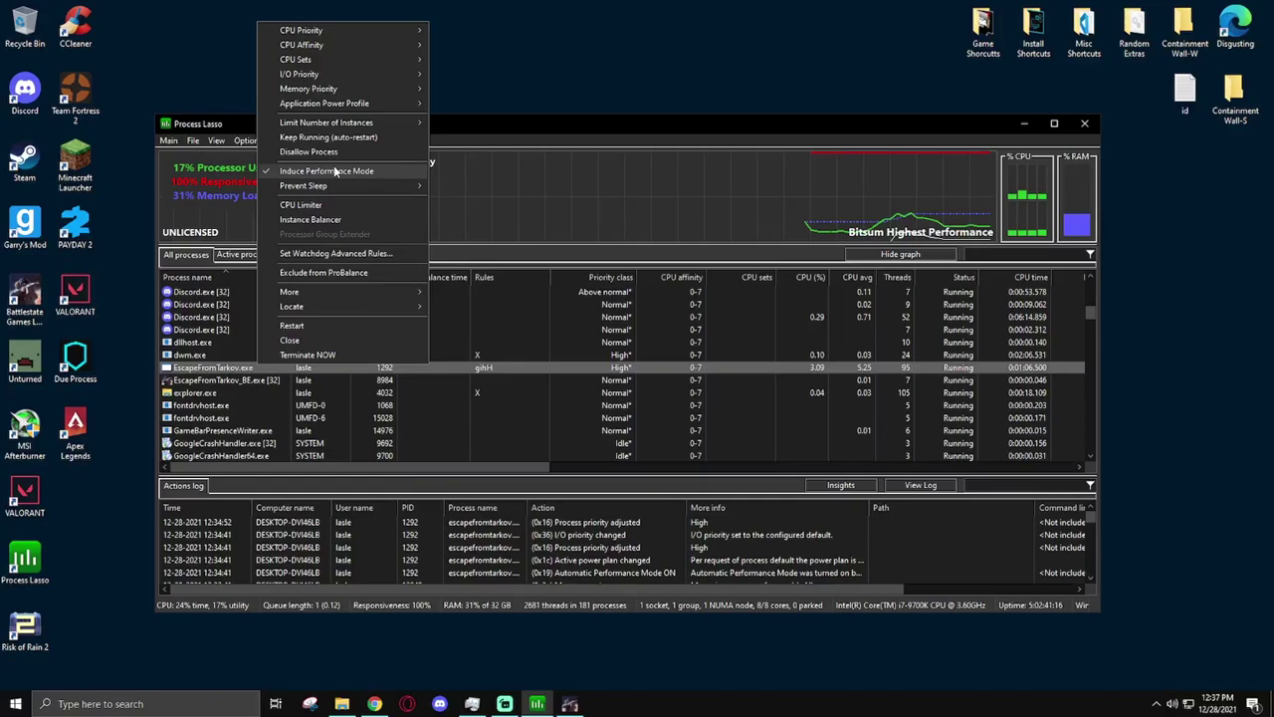
left_click(336, 173)
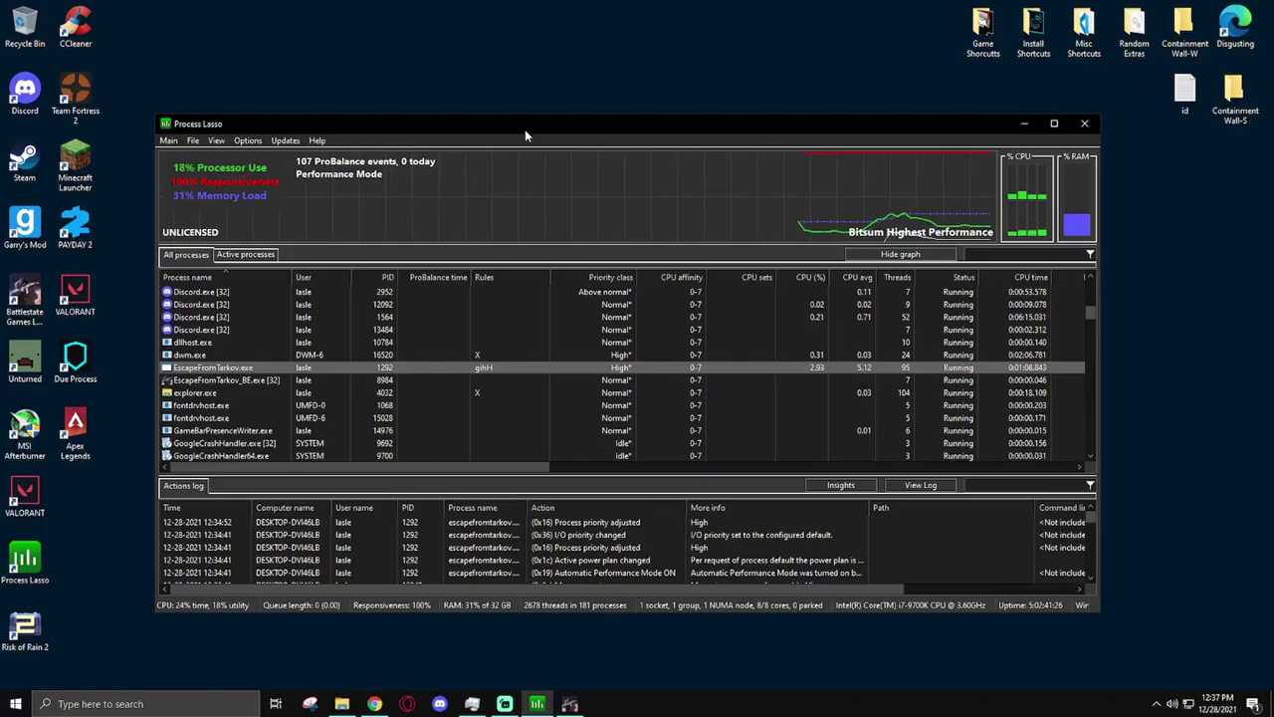
left_click(251, 140)
left_click(251, 140)
left_click(251, 141)
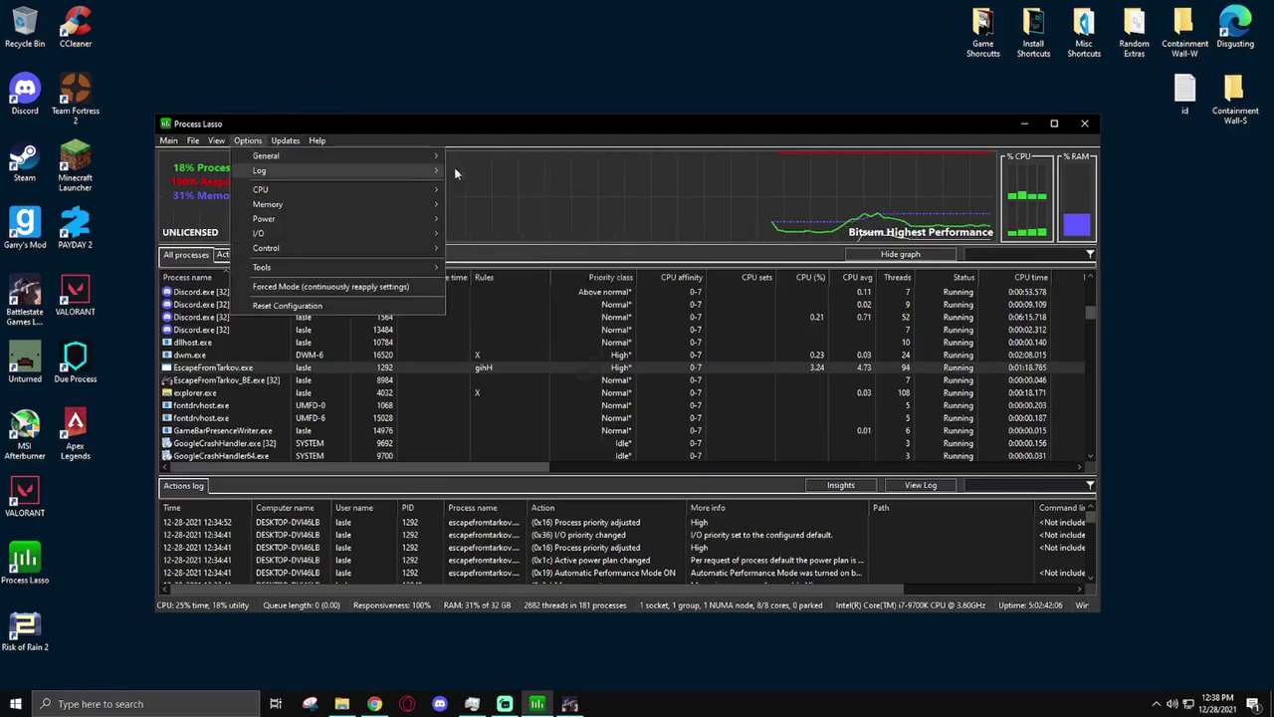
mouse_move(438, 169)
left_click(483, 157)
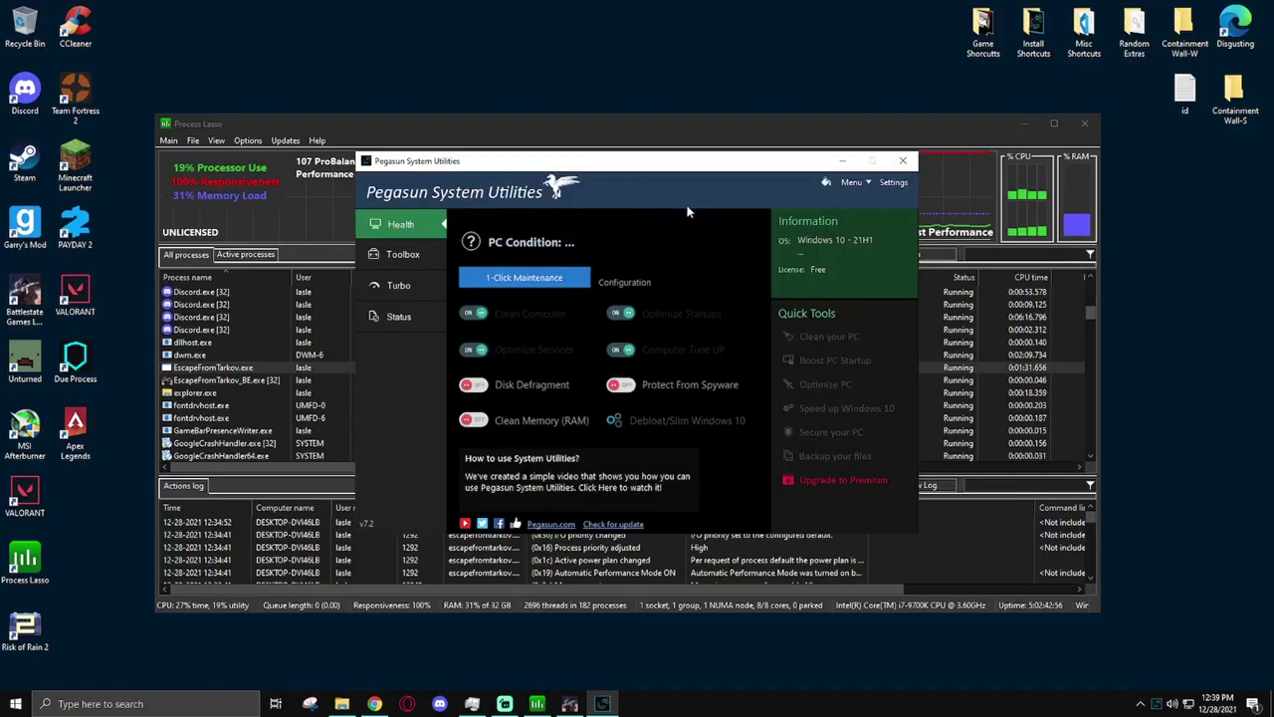
Check the general settings of Pegasun System Utilities, save them, and minimize the program.
left_click(892, 184)
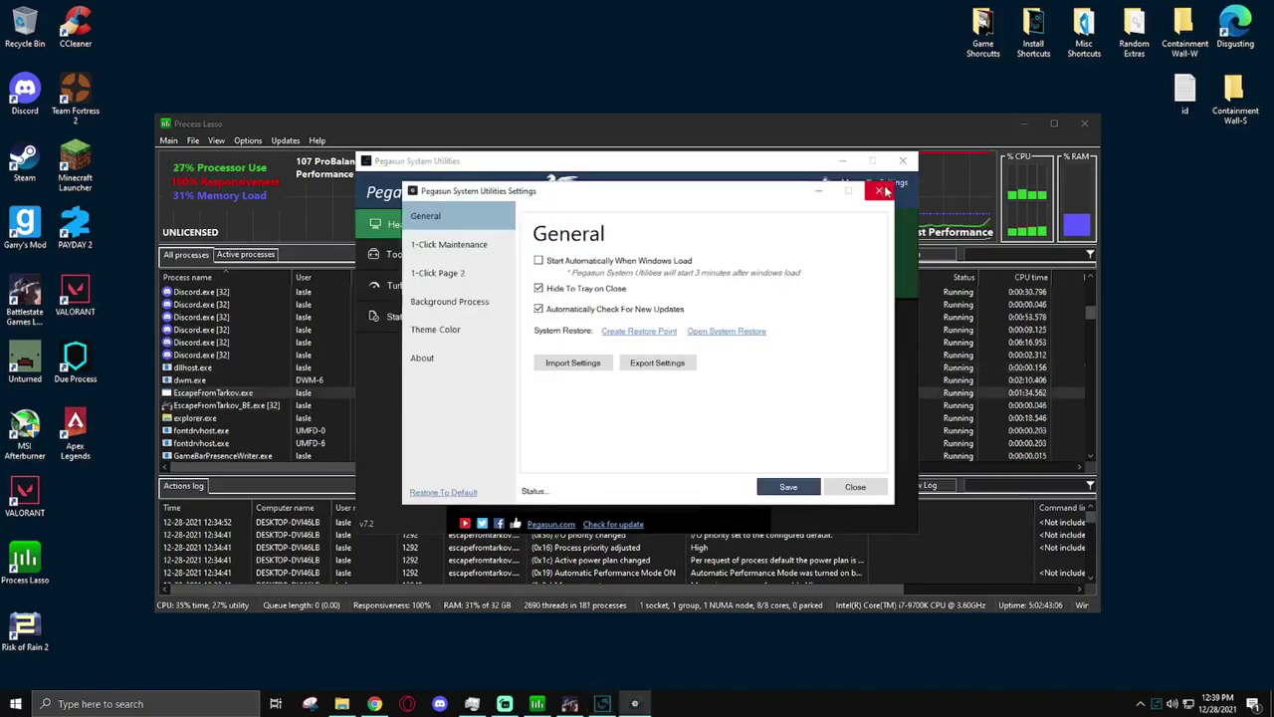
left_click(800, 491)
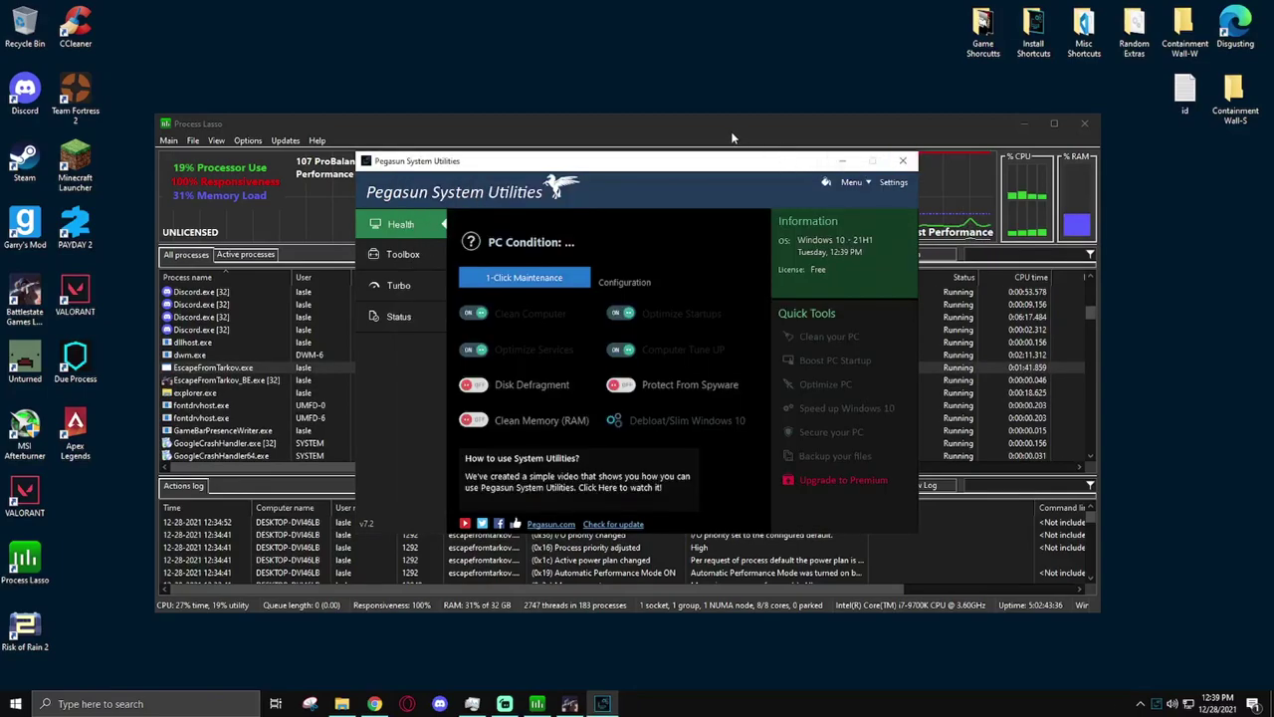
left_click(841, 159)
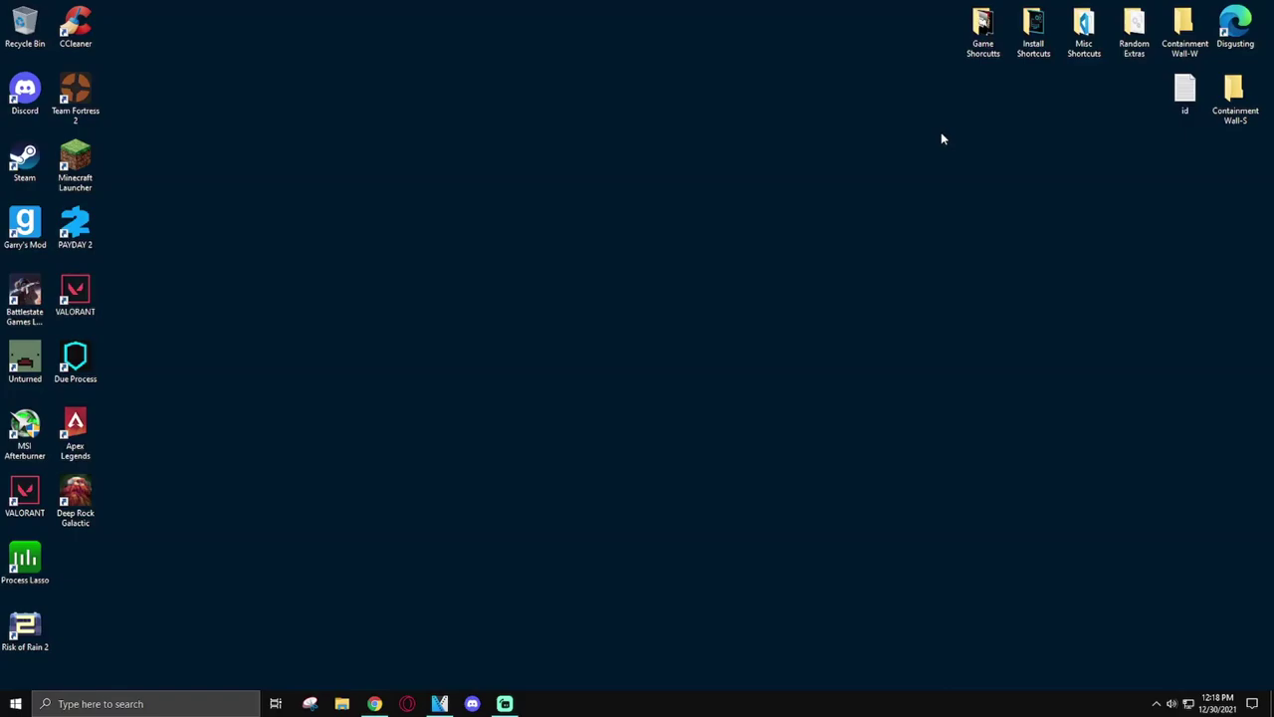
Search the installed apps in Windows Settings for "pega", view the uninstall option for Pegasun System Utilities, and close Settings.
left_click(16, 702)
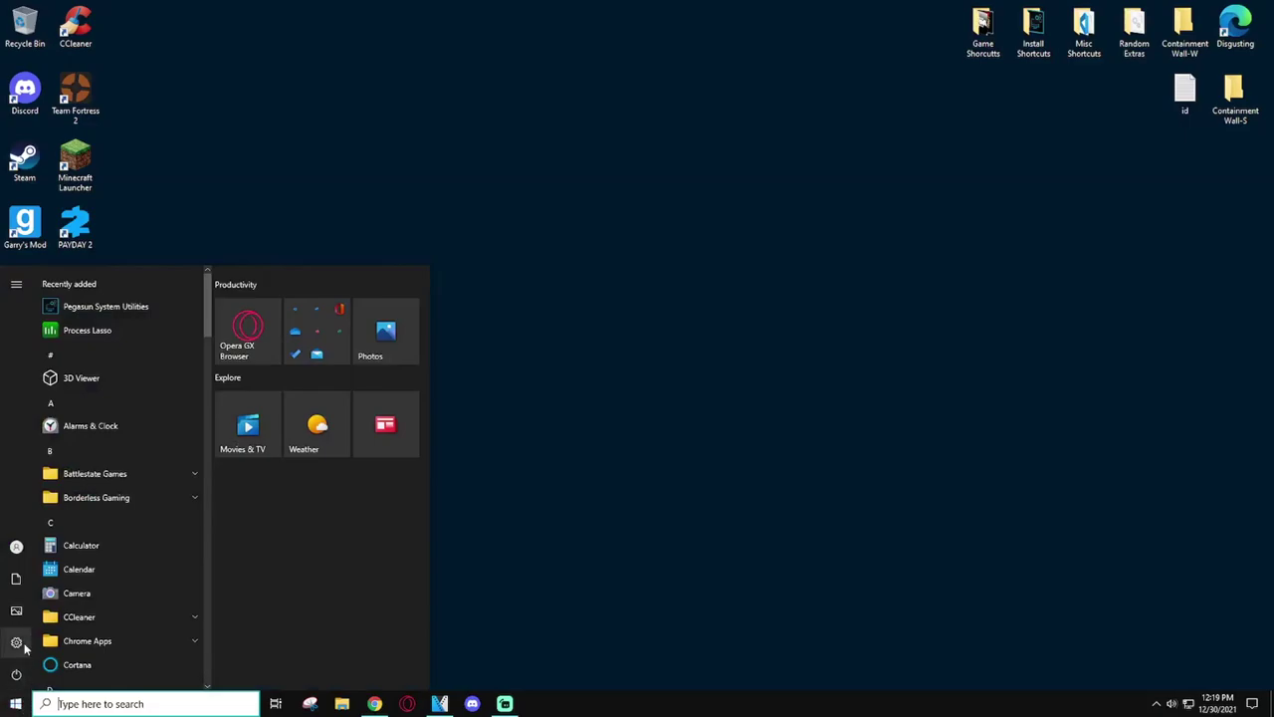
left_click(15, 642)
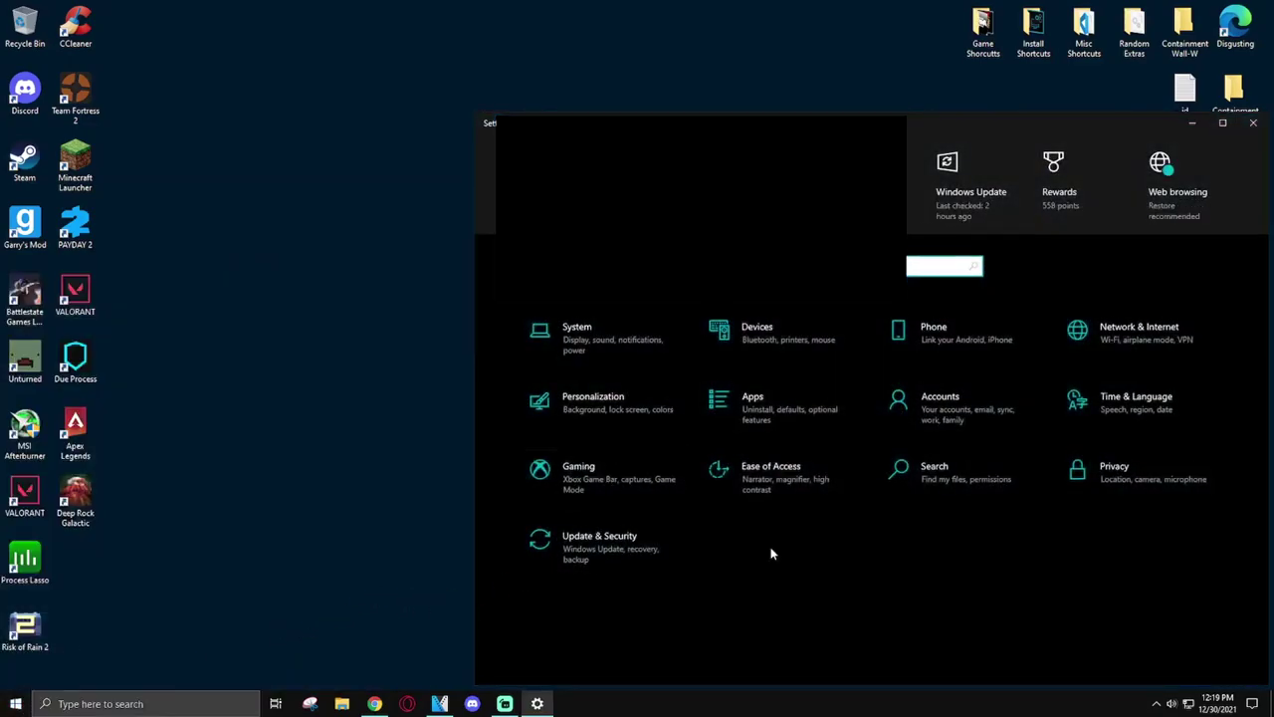
left_click(778, 409)
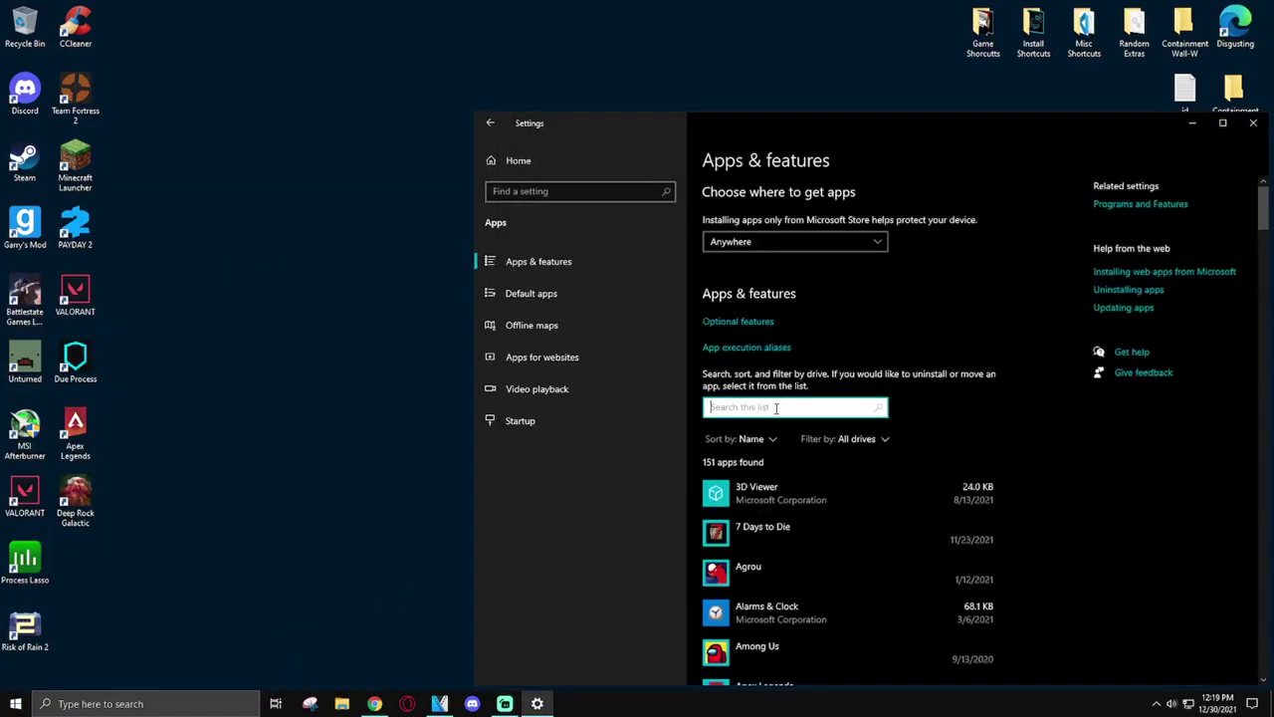
type("pega")
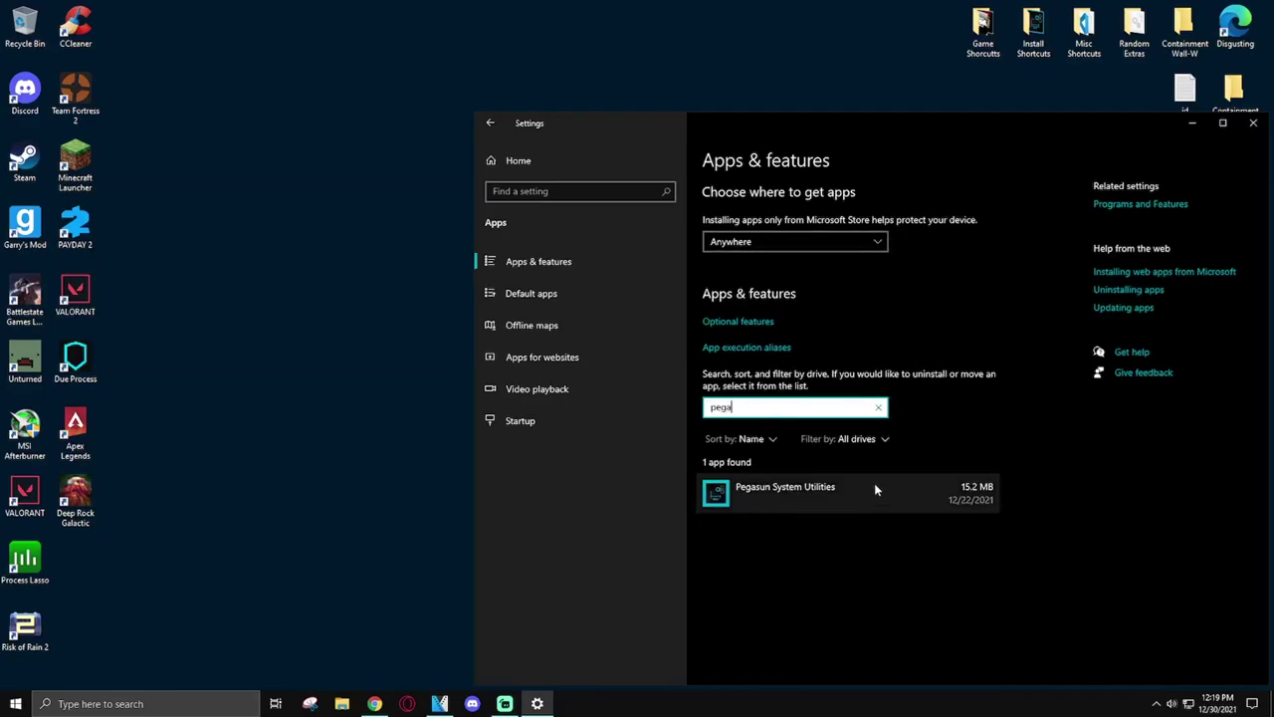
left_click(876, 489)
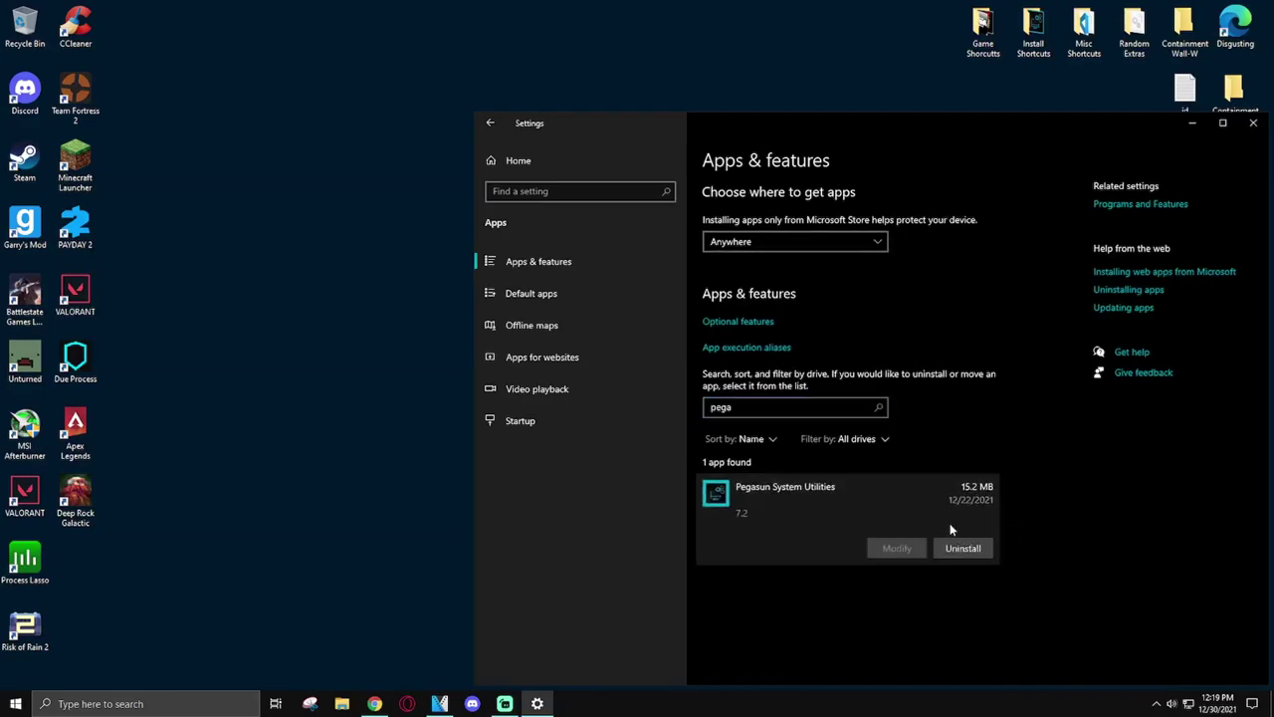
left_click(1262, 127)
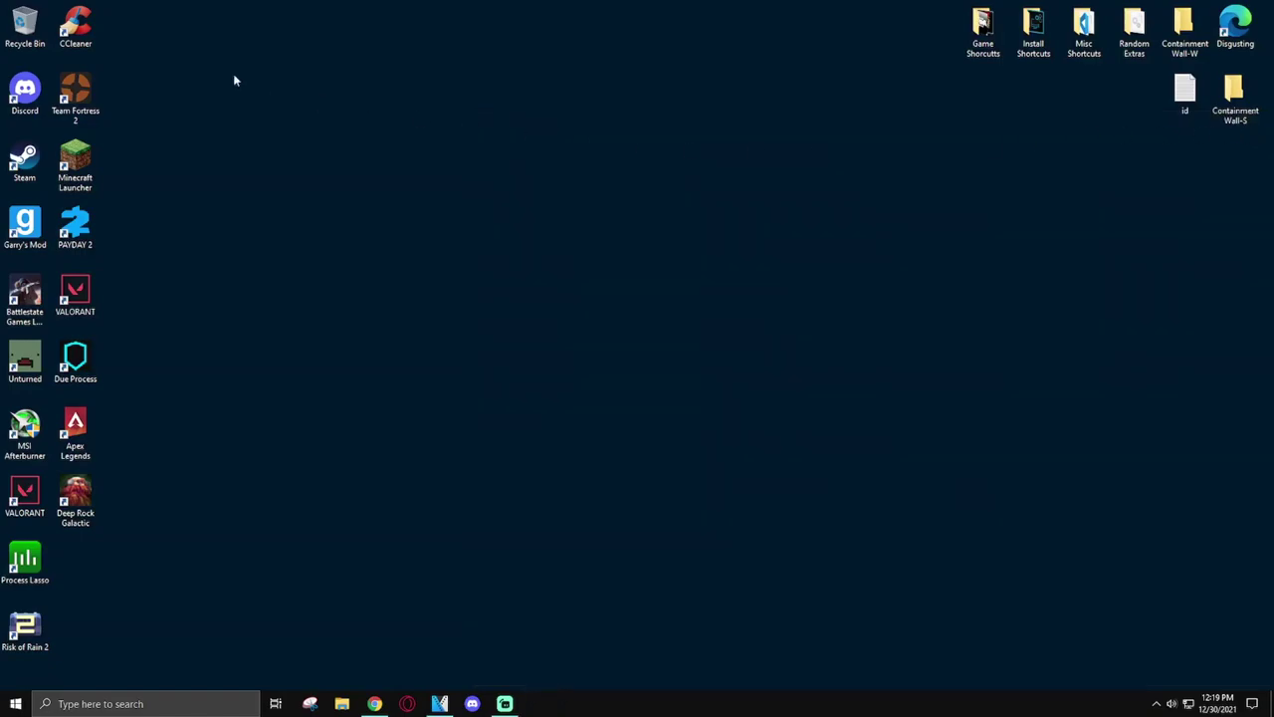
Open CCleaner and browse its list of installed programs that can be uninstalled.
double_click(82, 29)
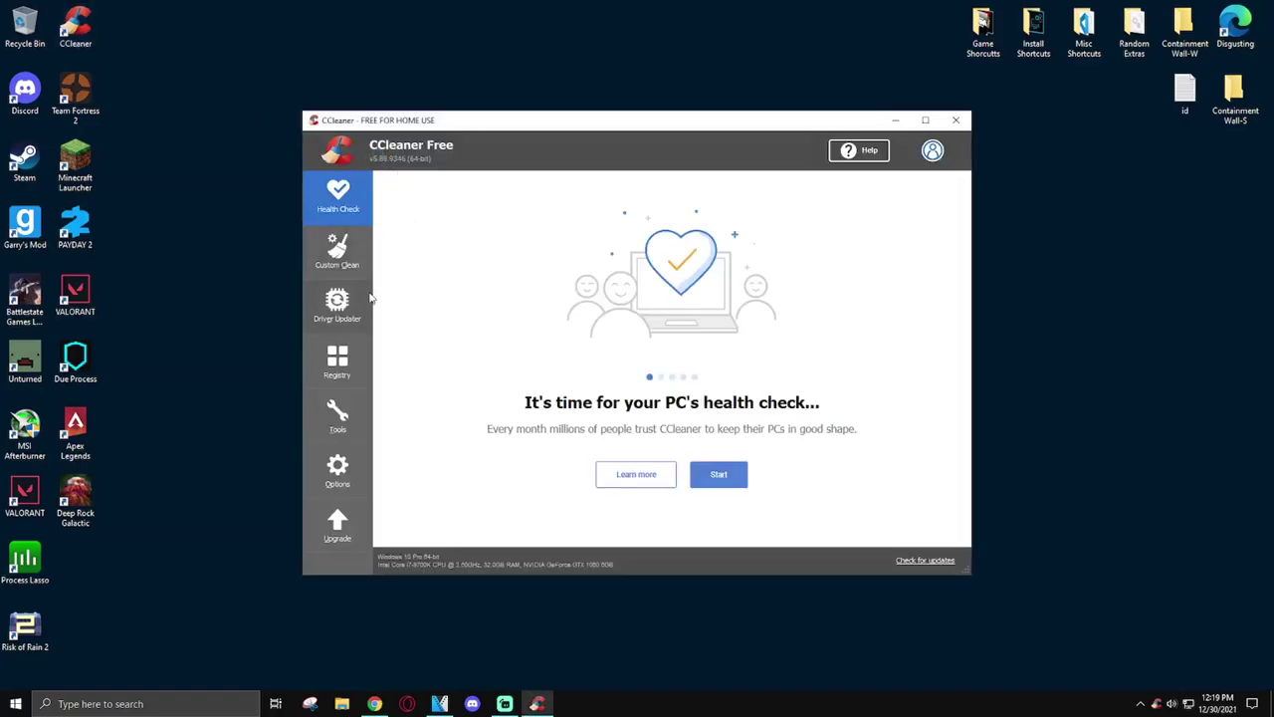
left_click(338, 414)
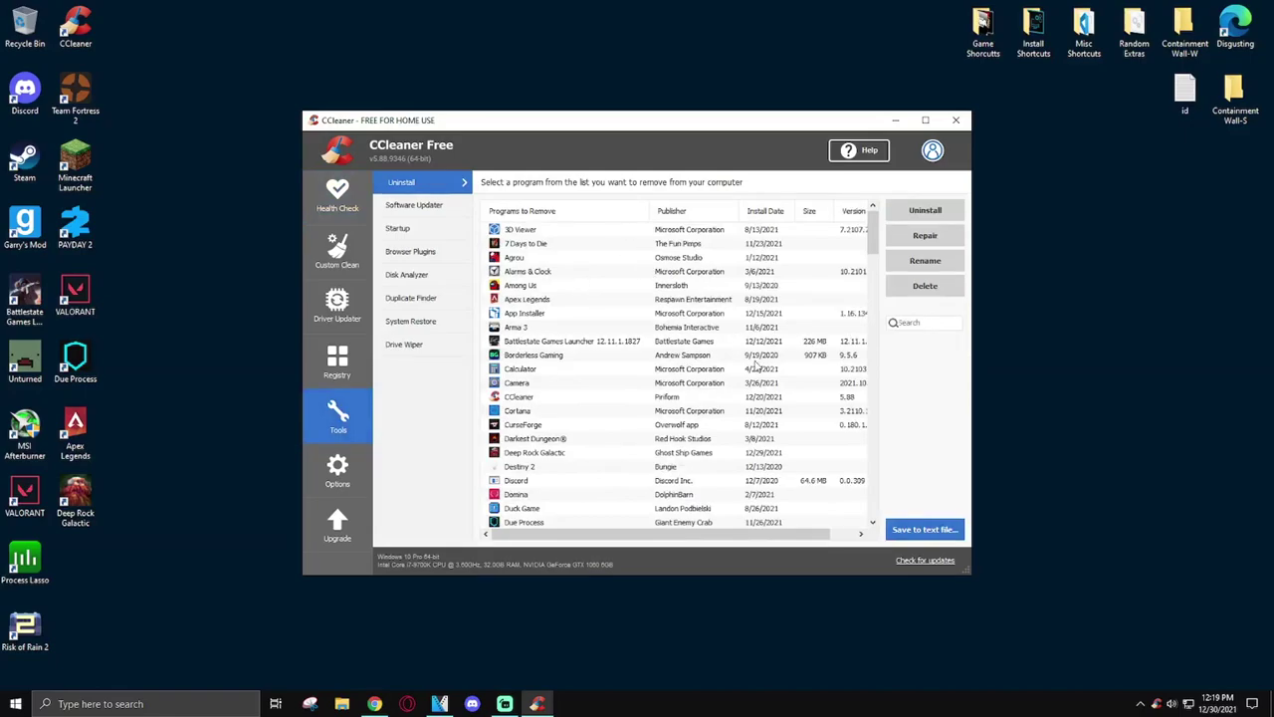
scroll(758, 366, "down", 4)
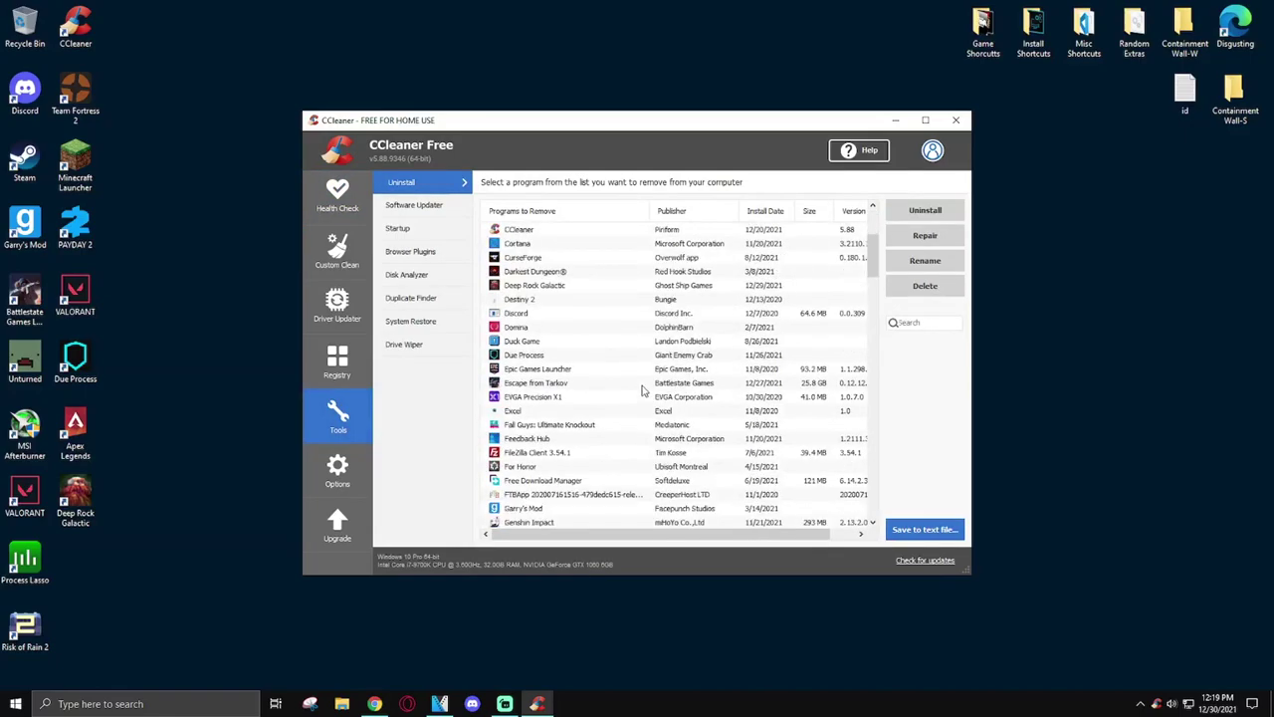
scroll(637, 384, "down", 7)
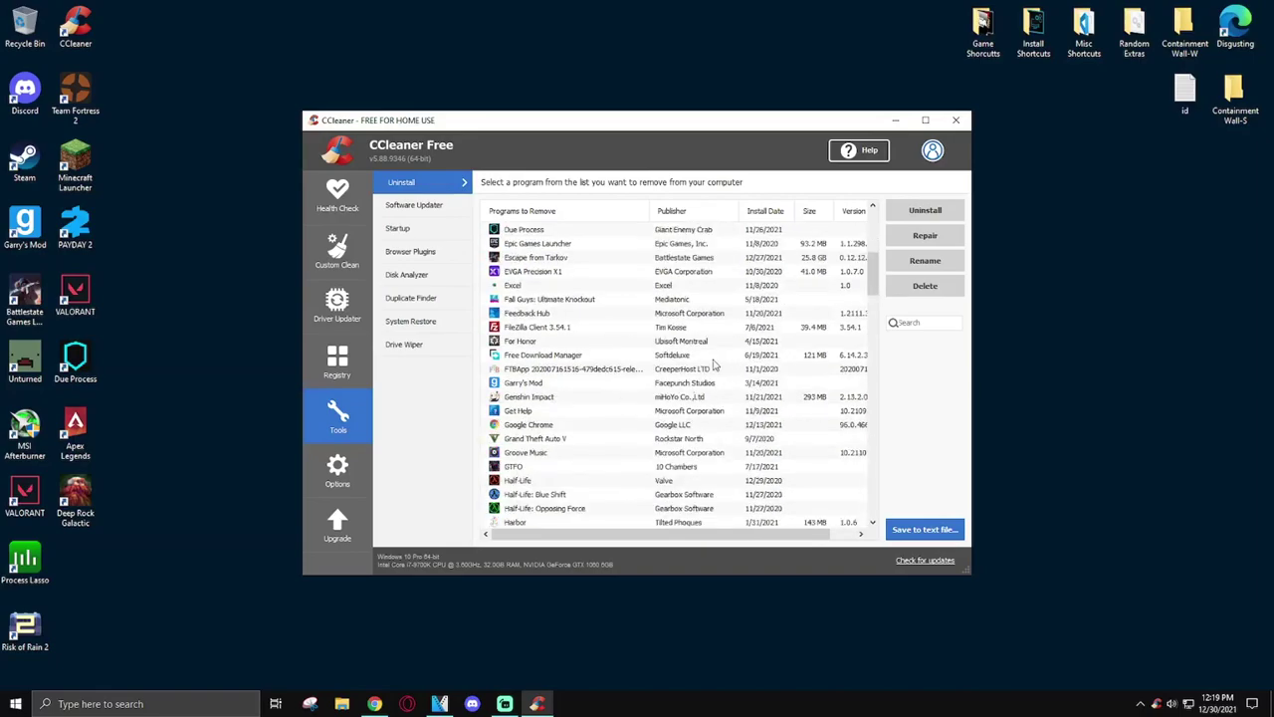
scroll(627, 378, "down", 10)
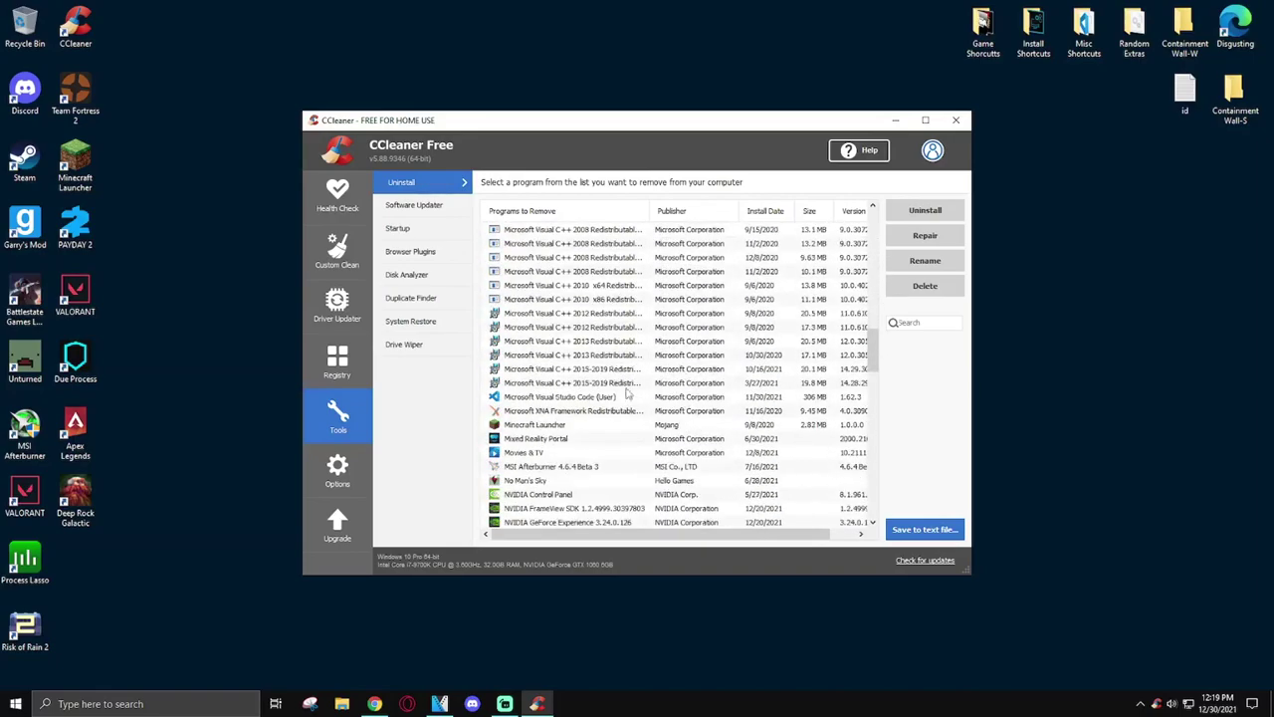